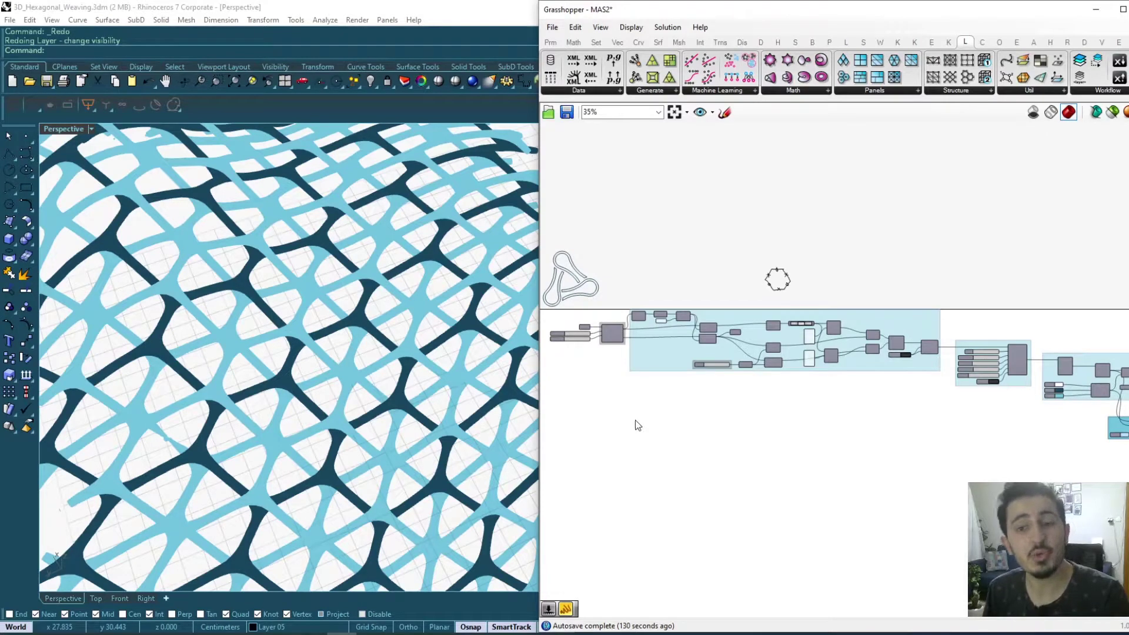
Inspect the woven hexagonal structure from several angles, ending on an overview of the whole surface.
right_click_drag(403, 336, 413, 312)
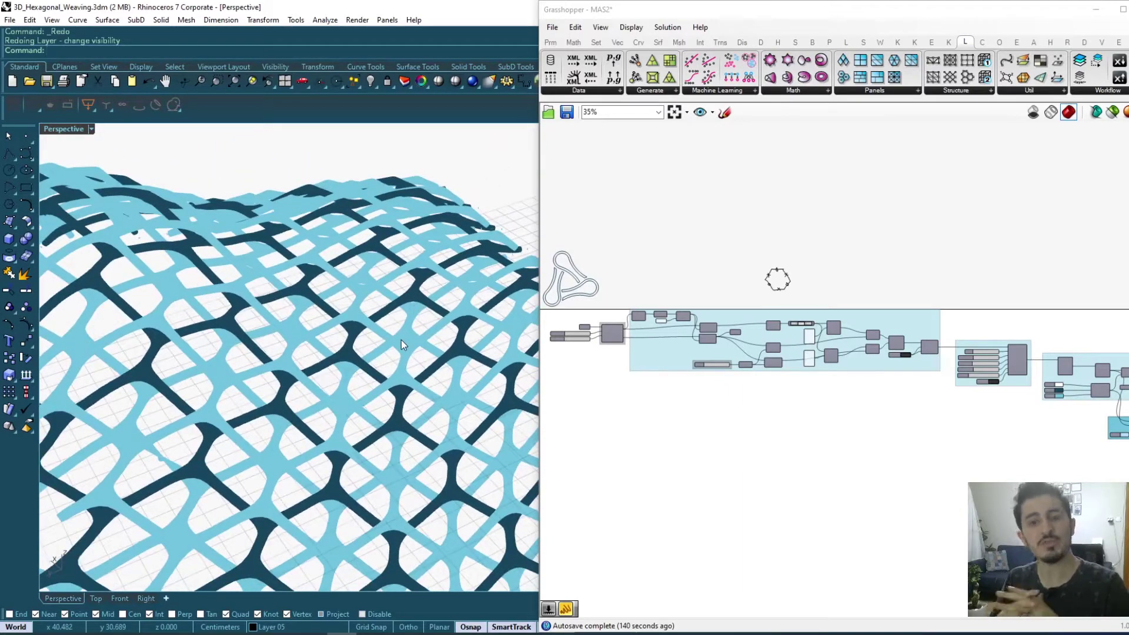
right_click_drag(401, 344, 327, 305)
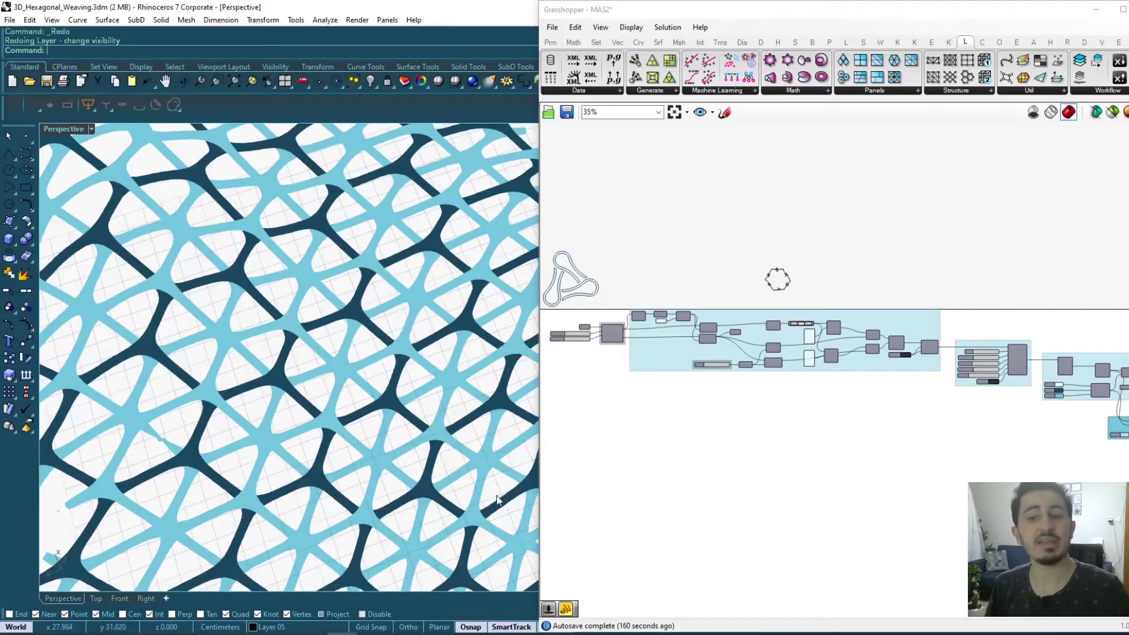
right_click_drag(329, 406, 398, 402)
scroll(355, 372, "down", 2)
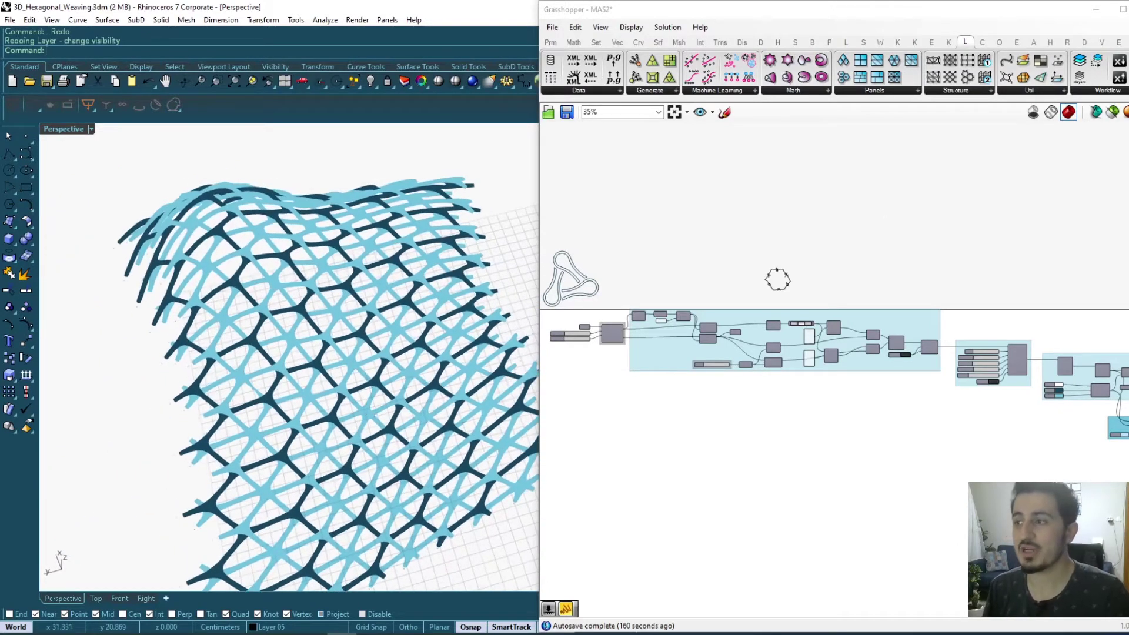
Limit the preview to selected components and display the input Surface parameter's geometry on its own.
left_click(1112, 111)
scroll(569, 329, "up", 2)
left_click(590, 327)
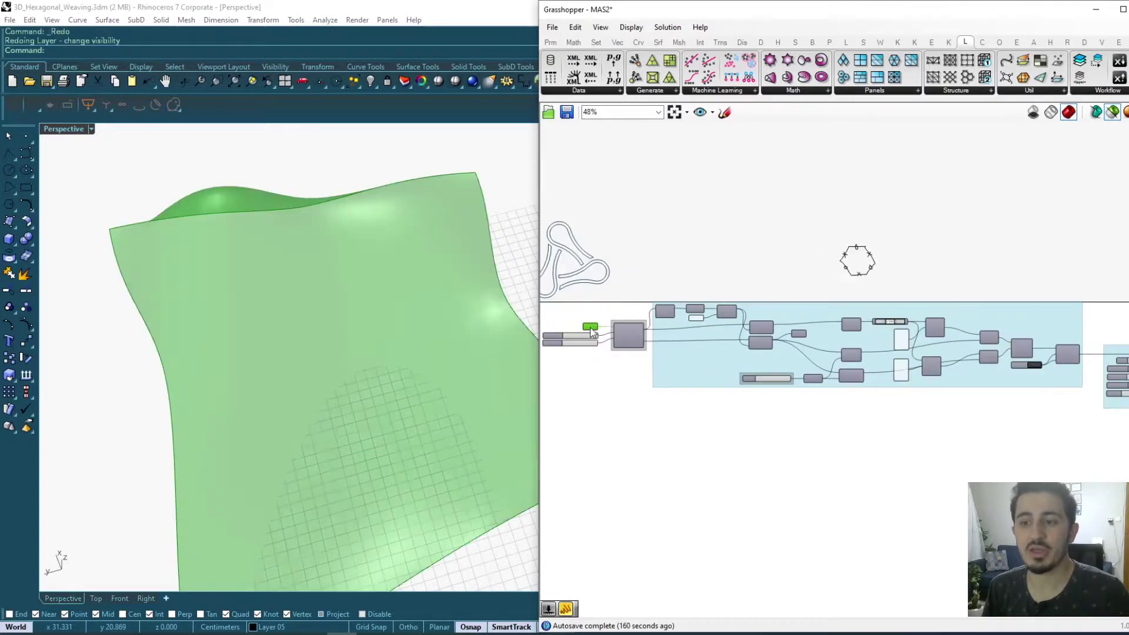
mouse_move(370, 319)
right_mouse_down()
mouse_move(408, 287)
mouse_move(407, 230)
mouse_move(330, 244)
mouse_move(400, 393)
mouse_move(429, 350)
mouse_move(378, 324)
right_mouse_up()
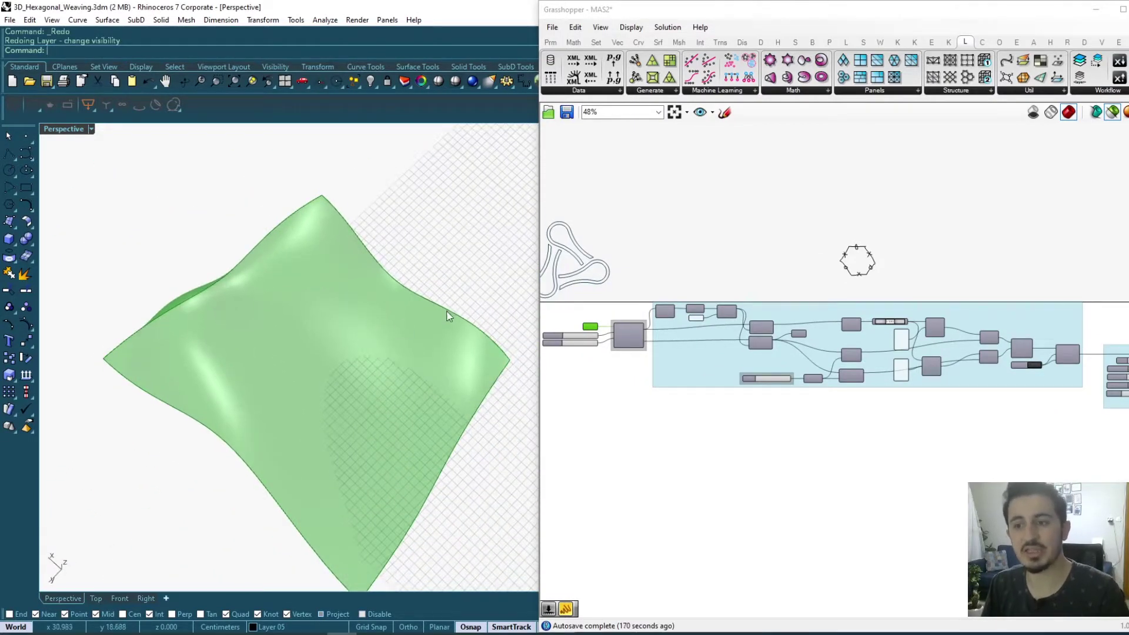
right_click_drag(449, 315, 470, 300)
Preview the Lunchbox Hexagon Cells component and examine its Cells and Centers outputs.
left_click(630, 333)
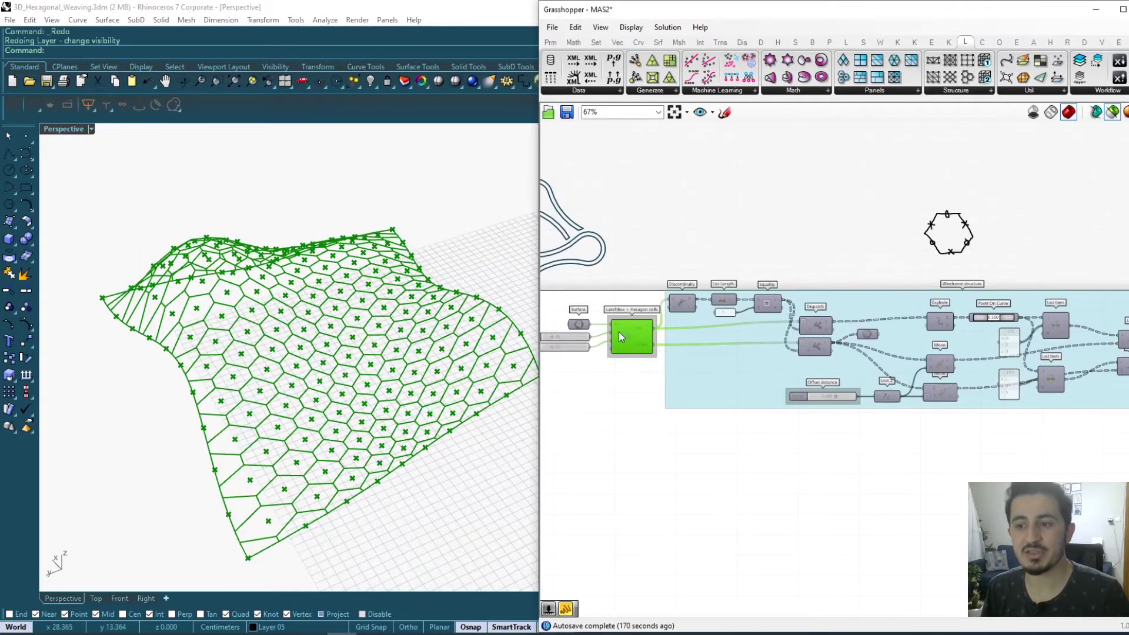
scroll(618, 332, "up", 5)
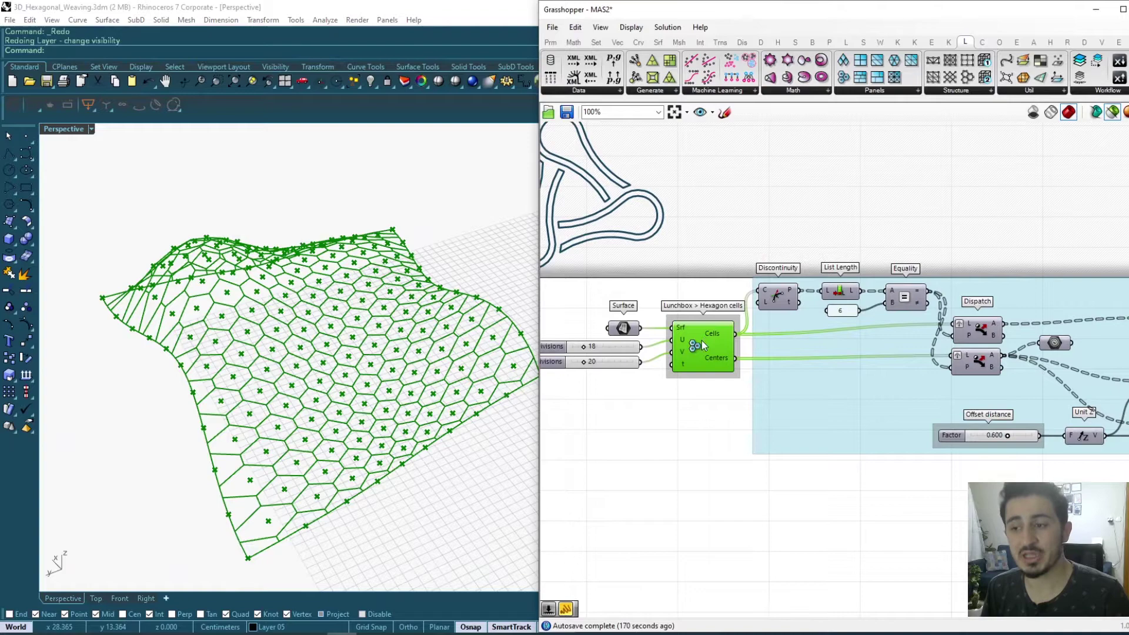
scroll(703, 336, "up", 1)
right_click_drag(690, 342, 743, 342)
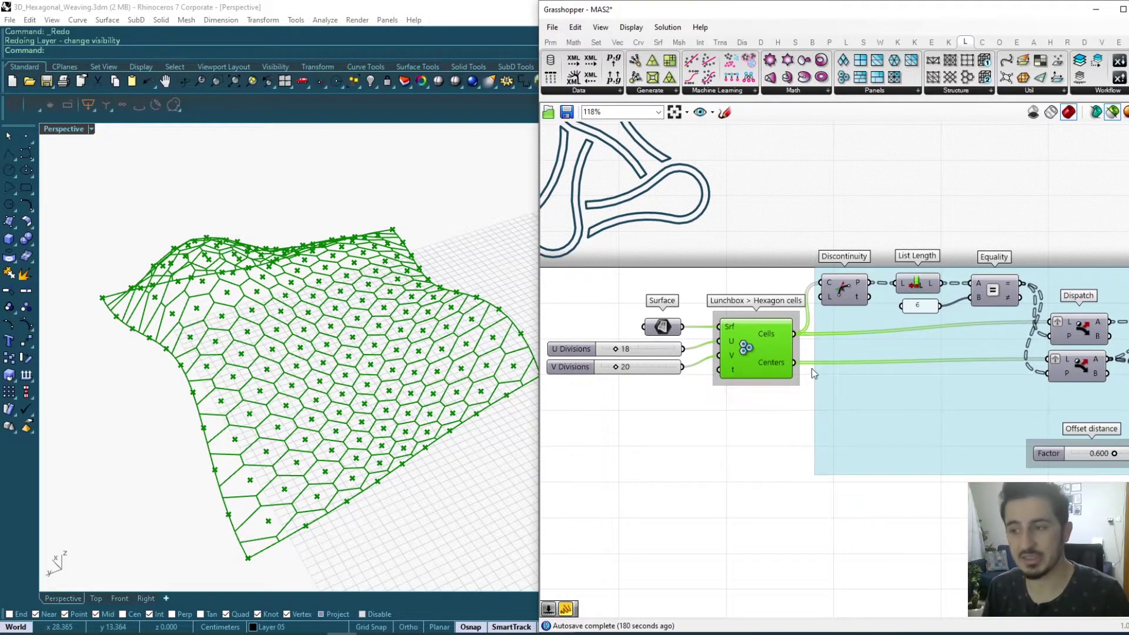
right_click_drag(770, 340, 732, 356)
mouse_move(732, 355)
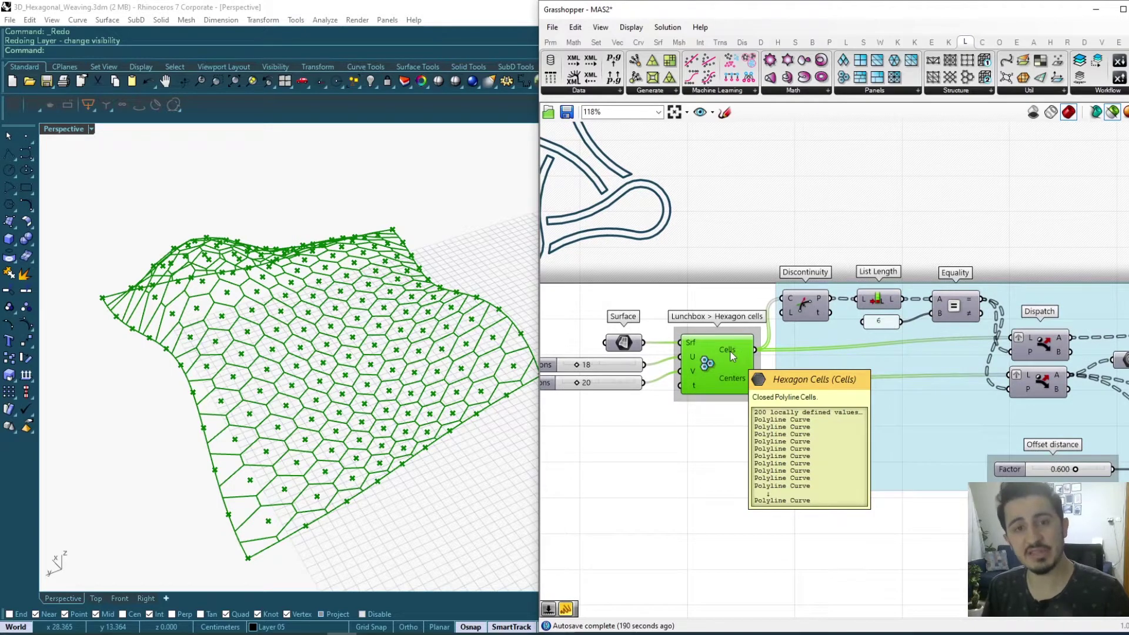
mouse_move(725, 386)
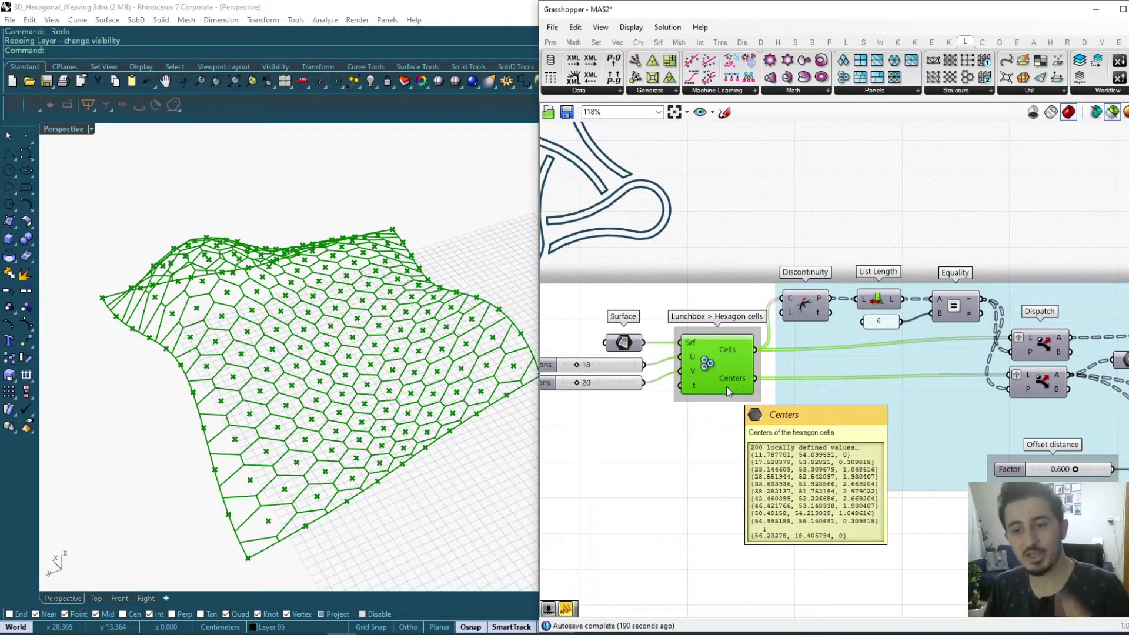
Examine the Discontinuity, List Length and Equality chain that tests the hexagon cells for six vertices.
right_click_drag(992, 409, 840, 413)
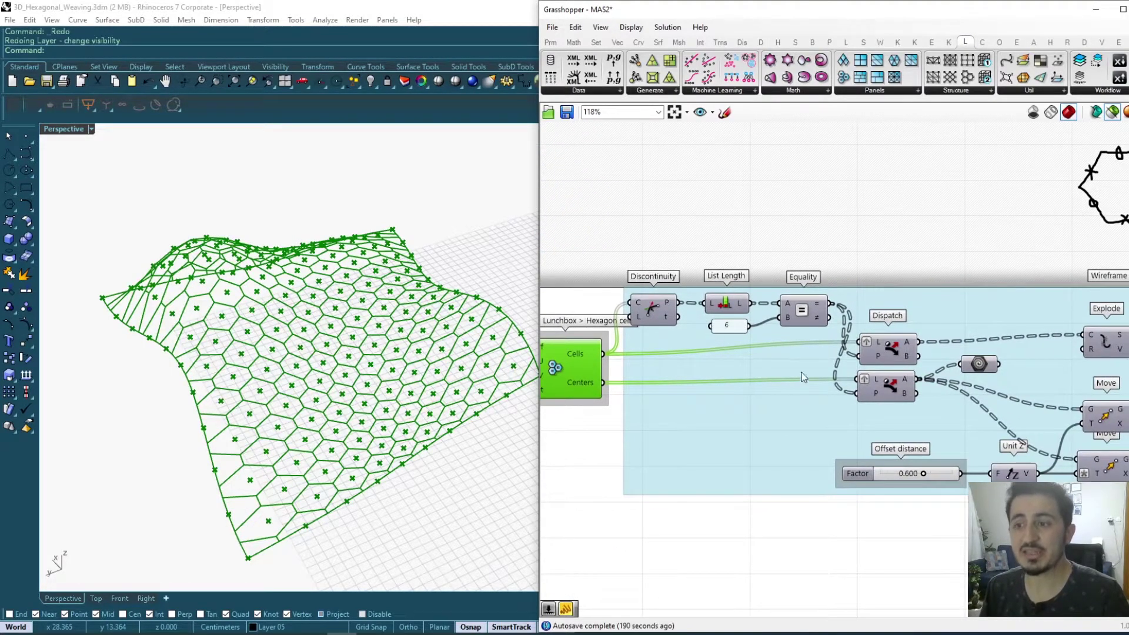
right_click_drag(815, 375, 802, 375)
left_click_drag(606, 238, 823, 341)
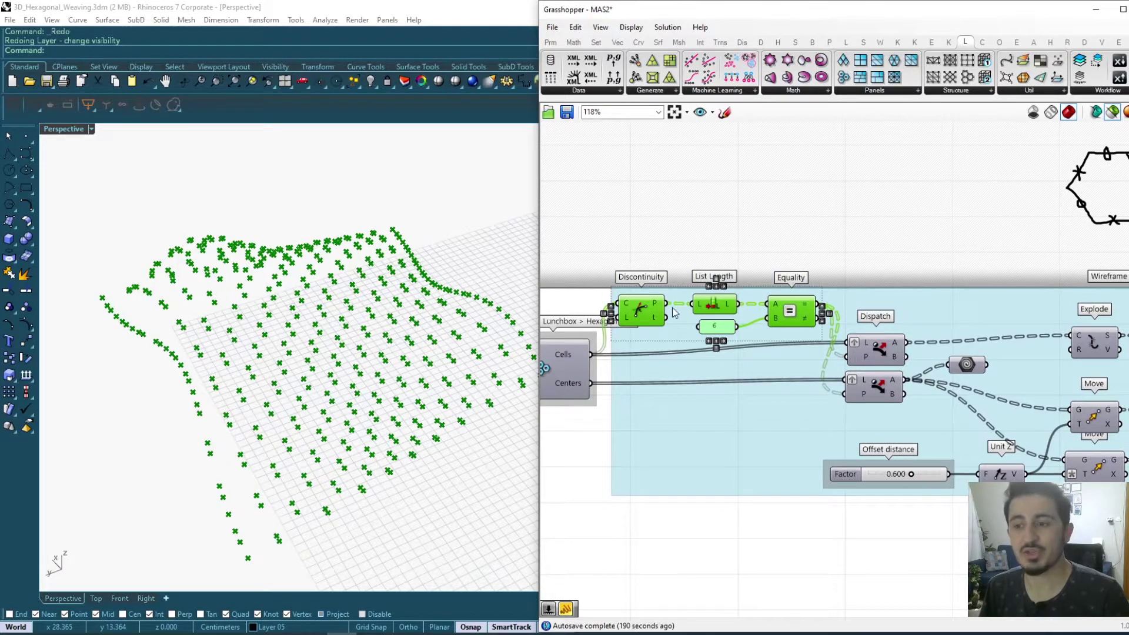
scroll(675, 312, "up", 3)
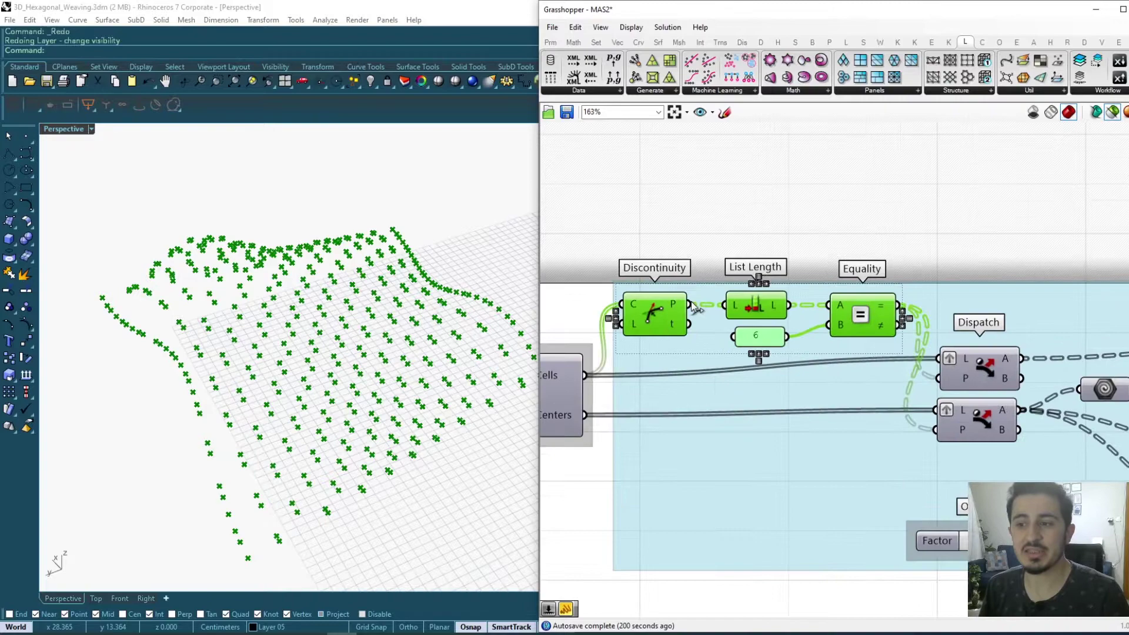
right_click_drag(558, 396, 616, 397)
left_click(616, 396)
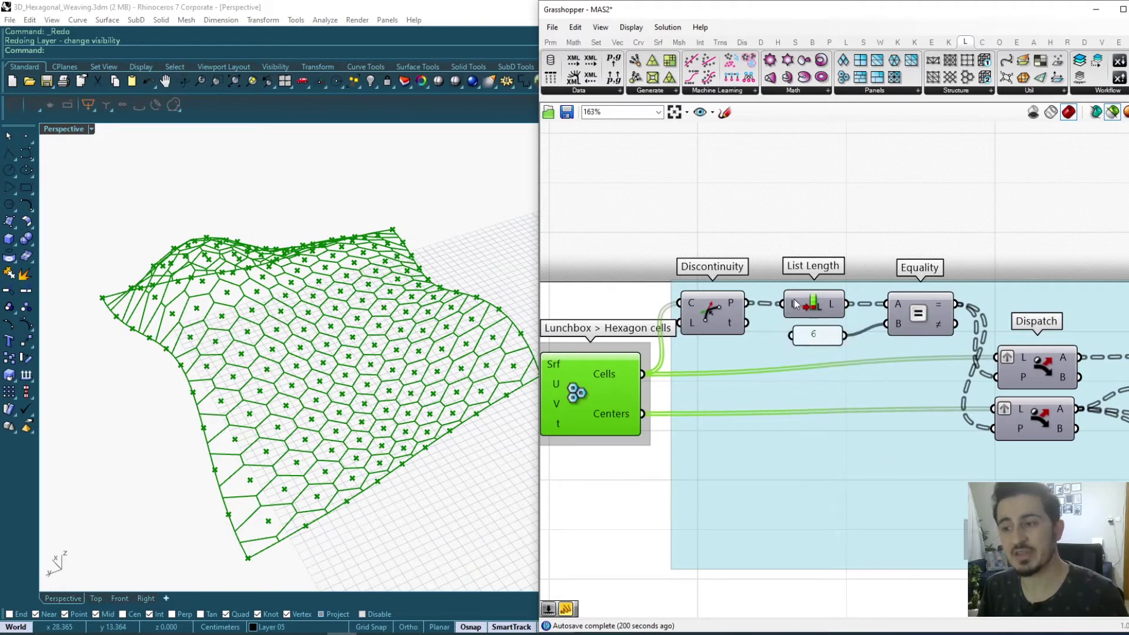
right_click_drag(865, 320, 807, 328)
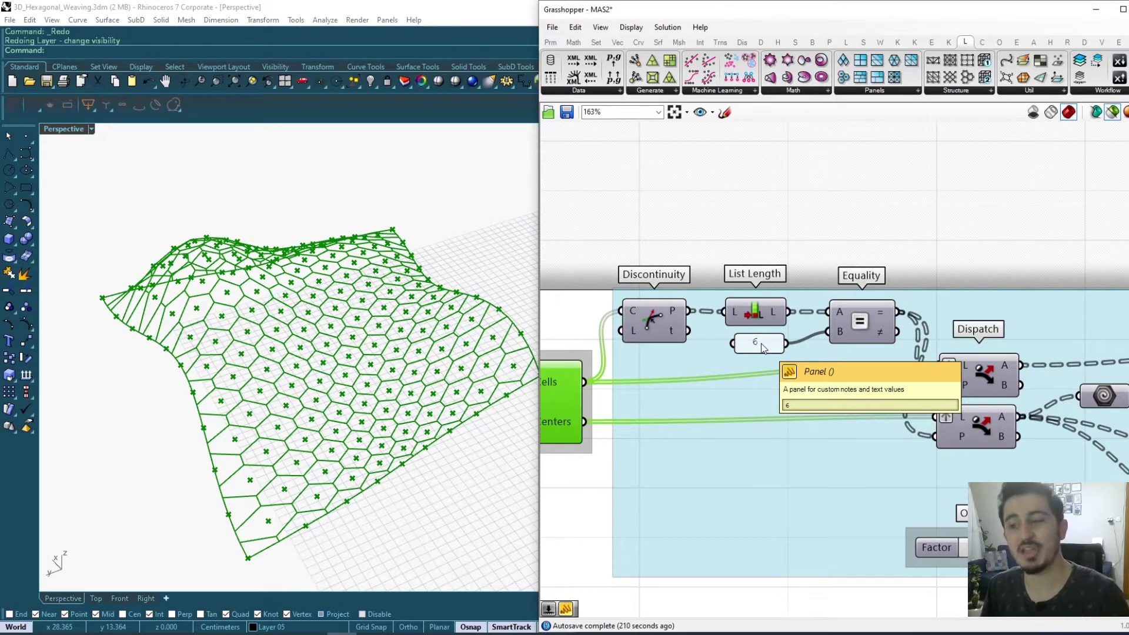
Move the geometry parameter above the Dispatch outputs, wire the filtered cells into it alongside the centers, and preview both together.
right_click_drag(1003, 364, 911, 356)
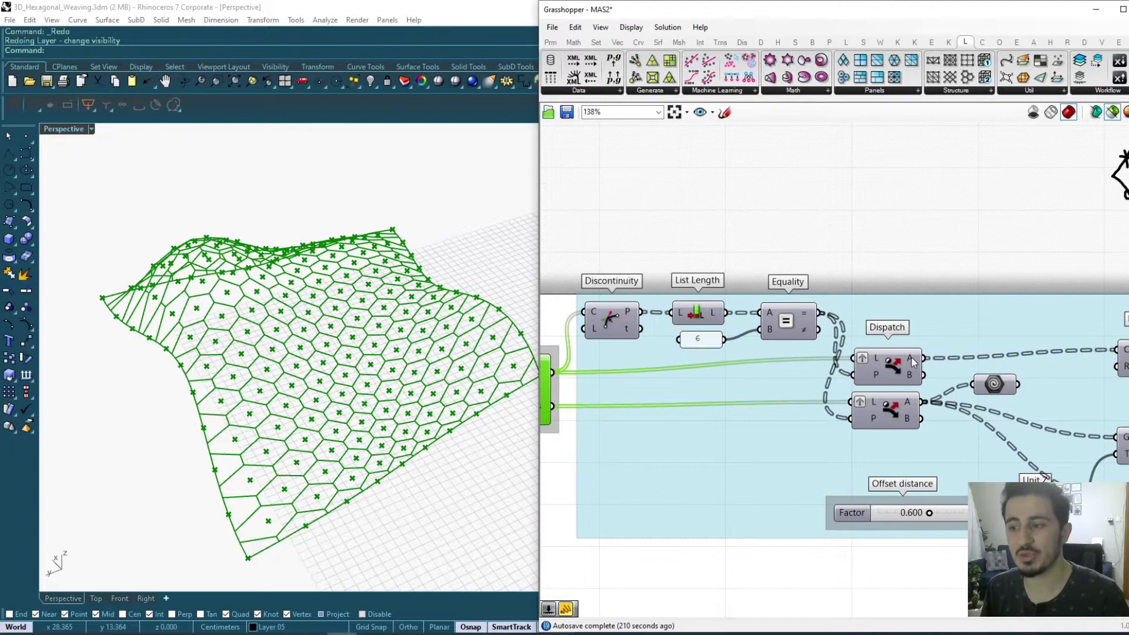
scroll(911, 358, "up", 2)
left_click(1002, 398)
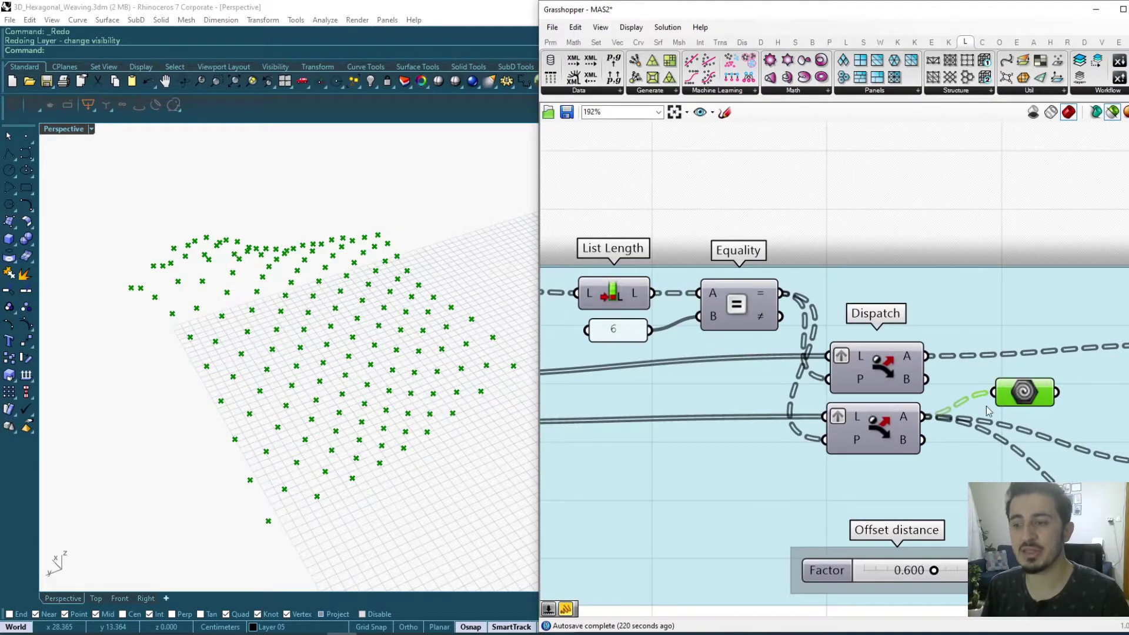
left_click_drag(1025, 395, 1013, 317)
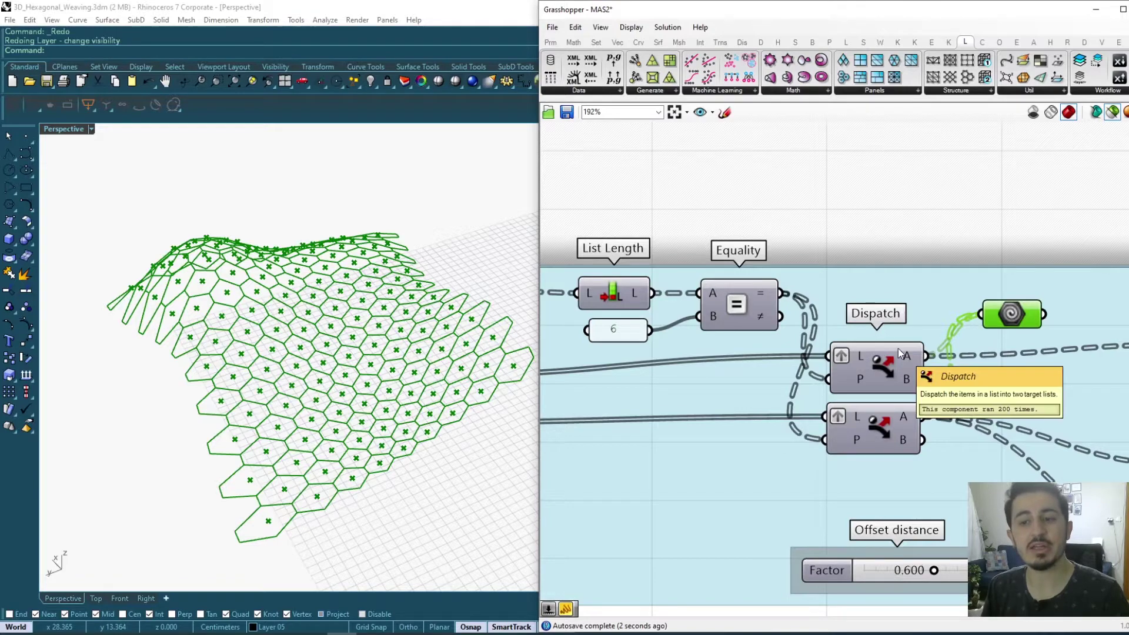
scroll(837, 399, "down", 2)
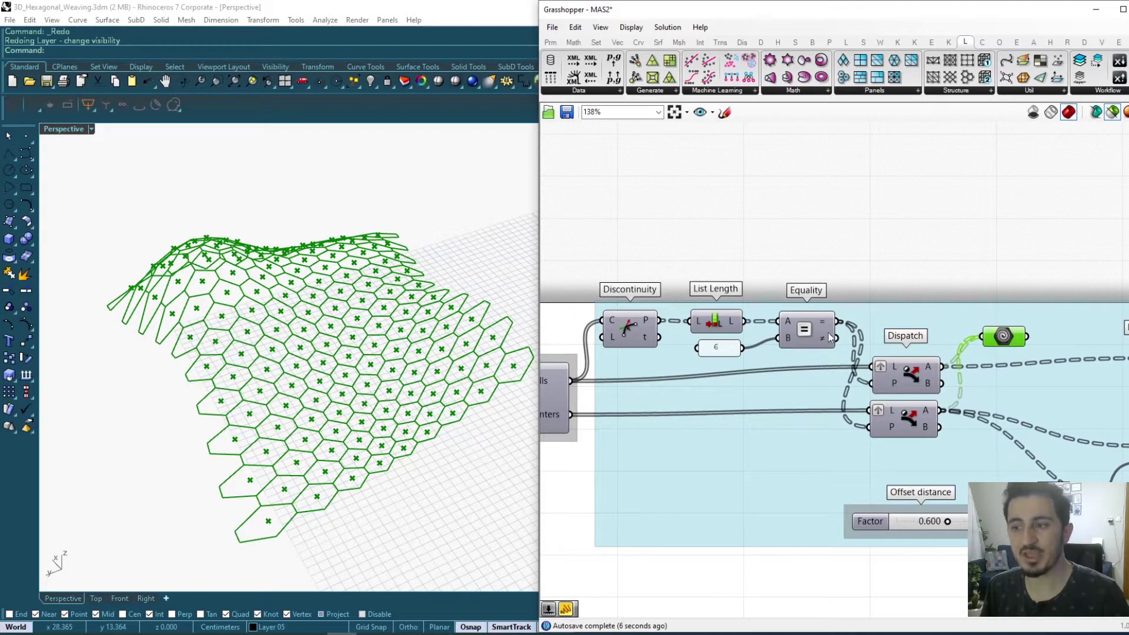
right_click_drag(610, 408, 667, 407)
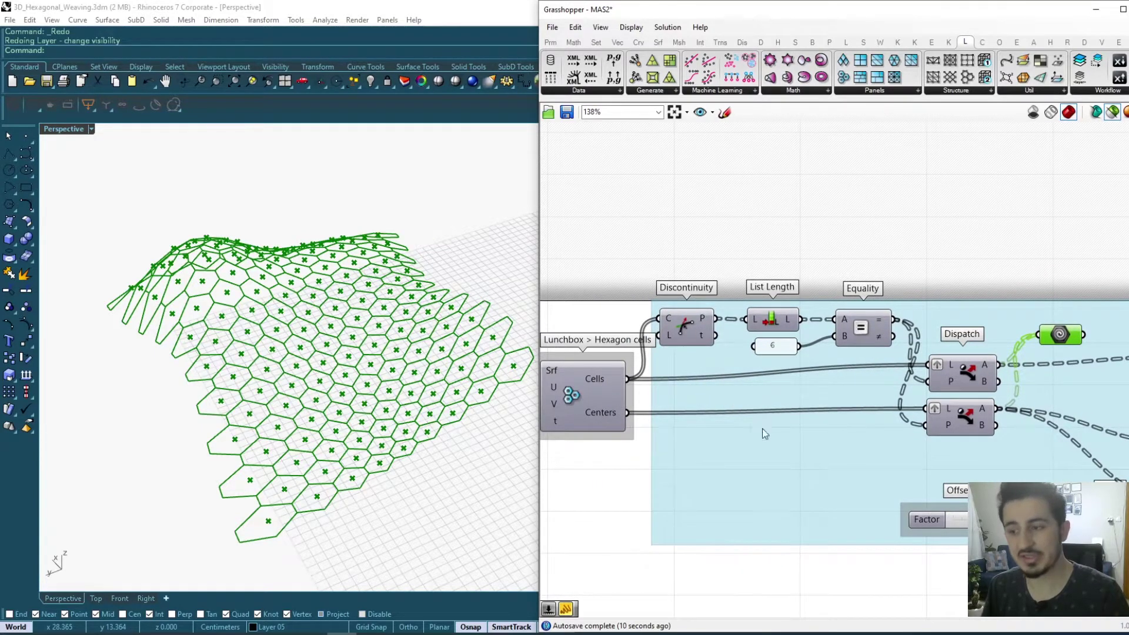
right_click_drag(935, 423, 813, 434)
scroll(406, 361, "up", 6)
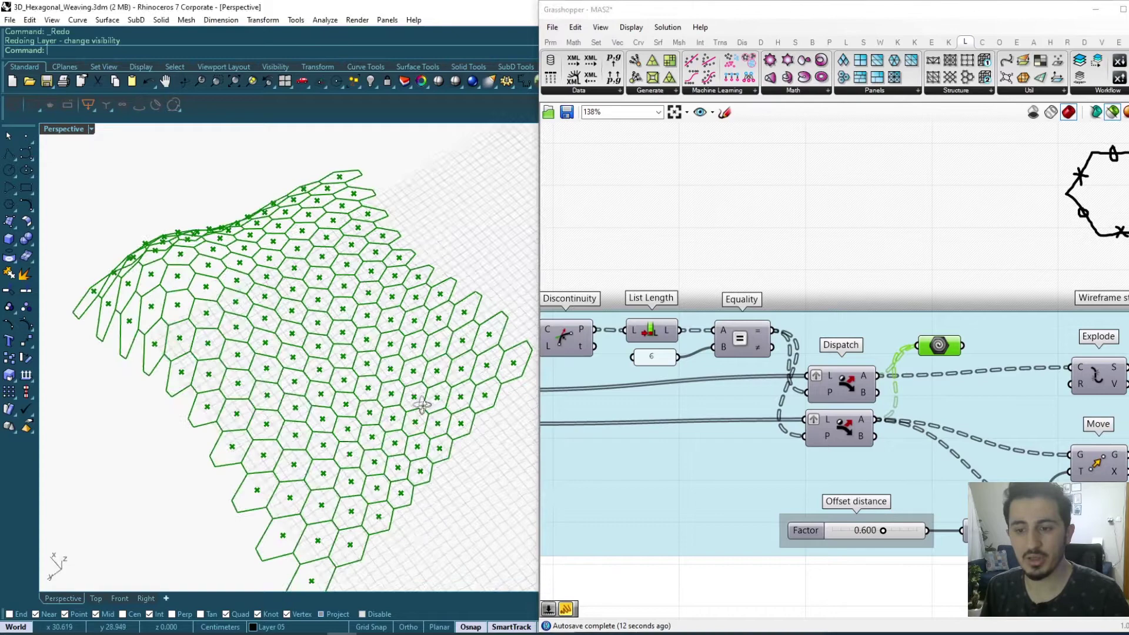
scroll(406, 360, "down", 5)
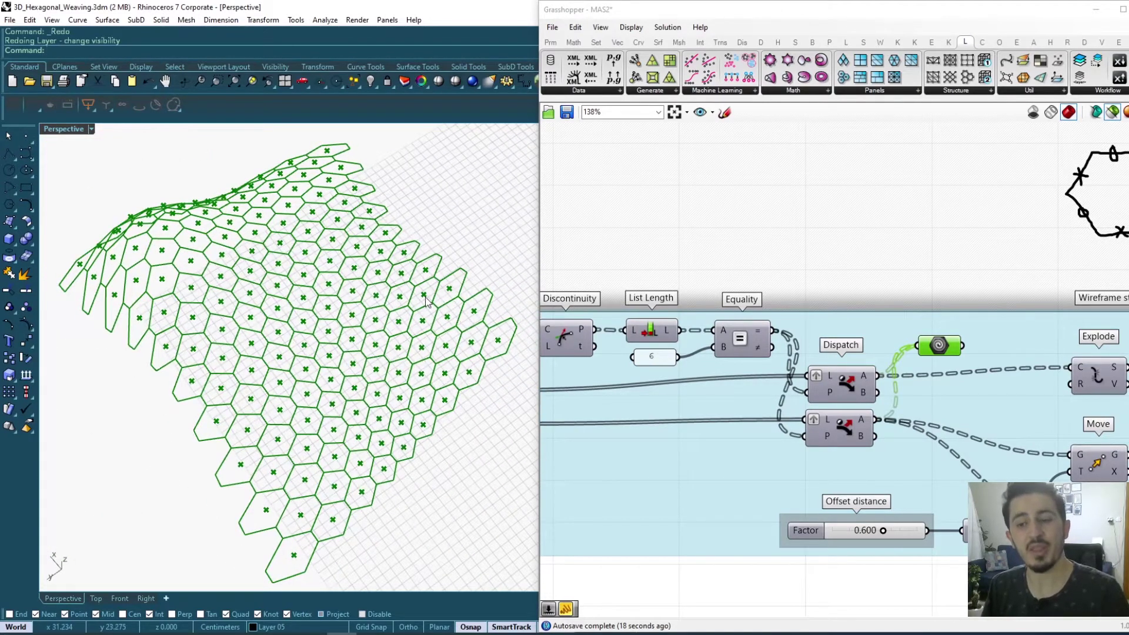
Sketch red lines on the hexagon diagram joining its three circled edge midpoints to a center point.
right_click_drag(989, 373, 758, 376)
scroll(814, 343, "down", 1)
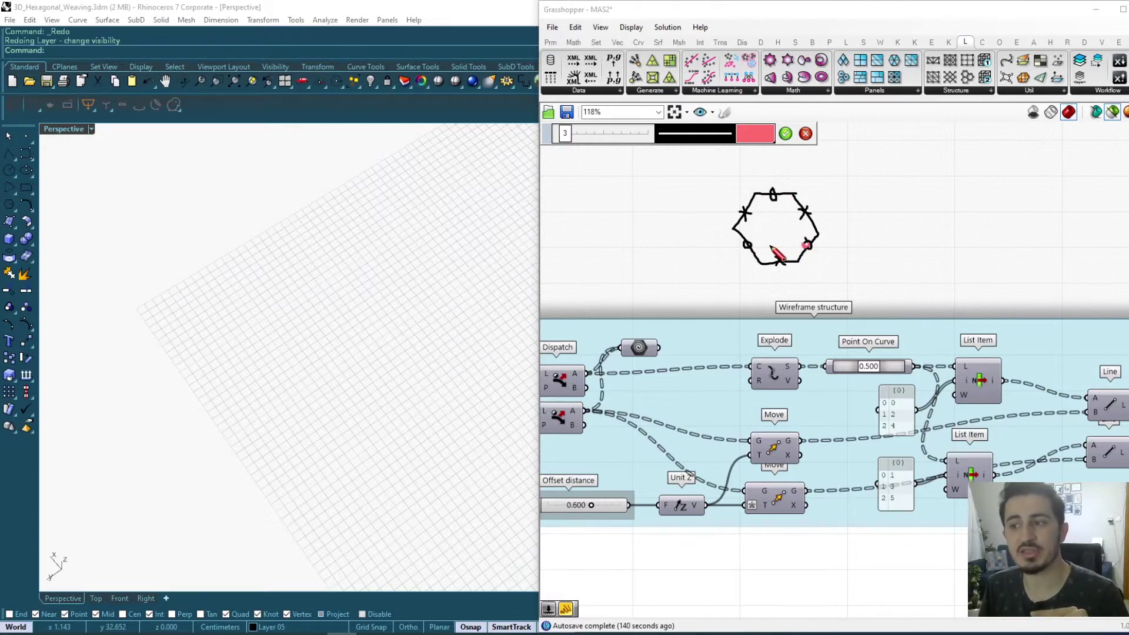
left_click_drag(752, 243, 745, 244)
left_click_drag(769, 194, 777, 194)
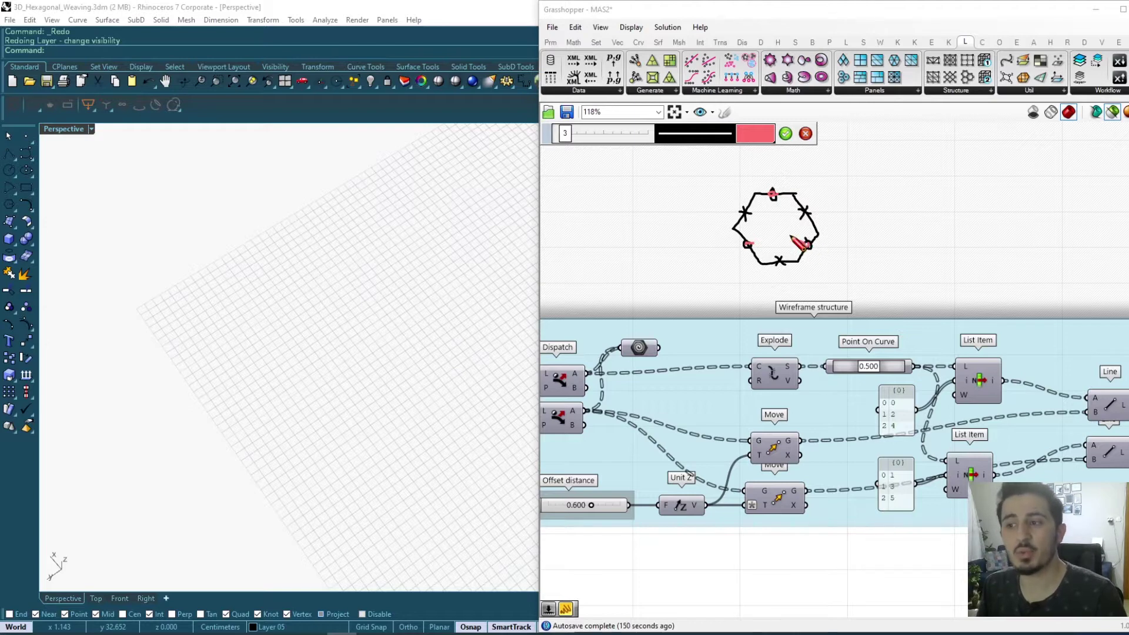
mouse_move(790, 236)
left_mouse_down()
mouse_move(764, 232)
mouse_move(773, 224)
left_mouse_up()
left_click(785, 133)
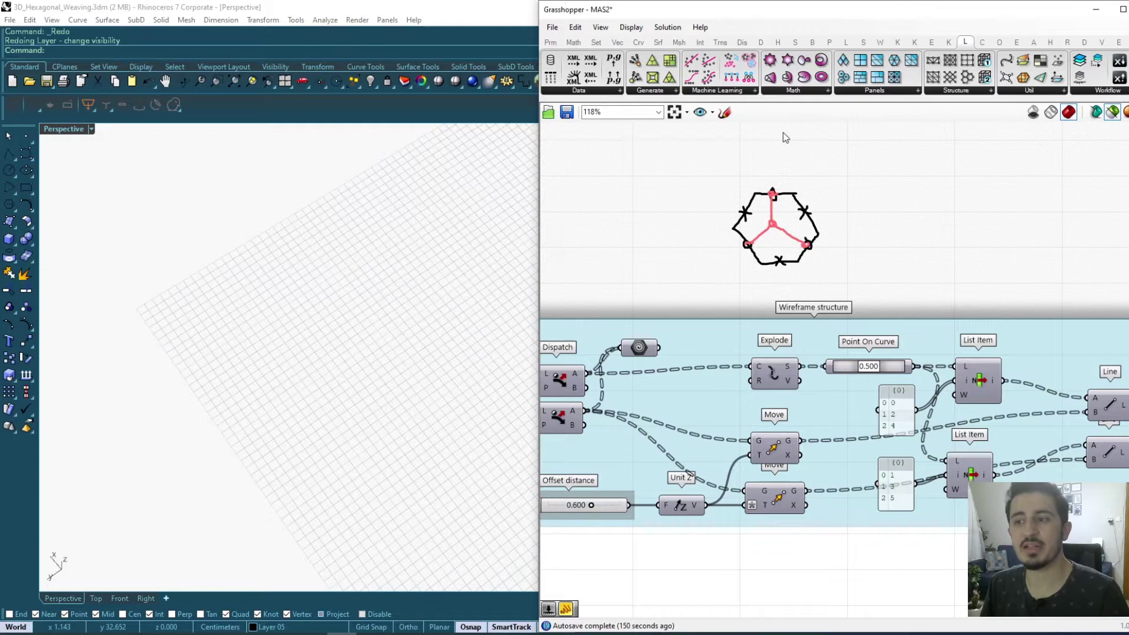
Sketch light blue lines on the hexagon diagram joining its three crossed edge midpoints to a second center point.
left_click(724, 112)
left_click(756, 134)
left_click(824, 261)
left_click(721, 155)
mouse_move(802, 210)
left_mouse_down()
mouse_move(775, 239)
mouse_move(777, 260)
left_mouse_up()
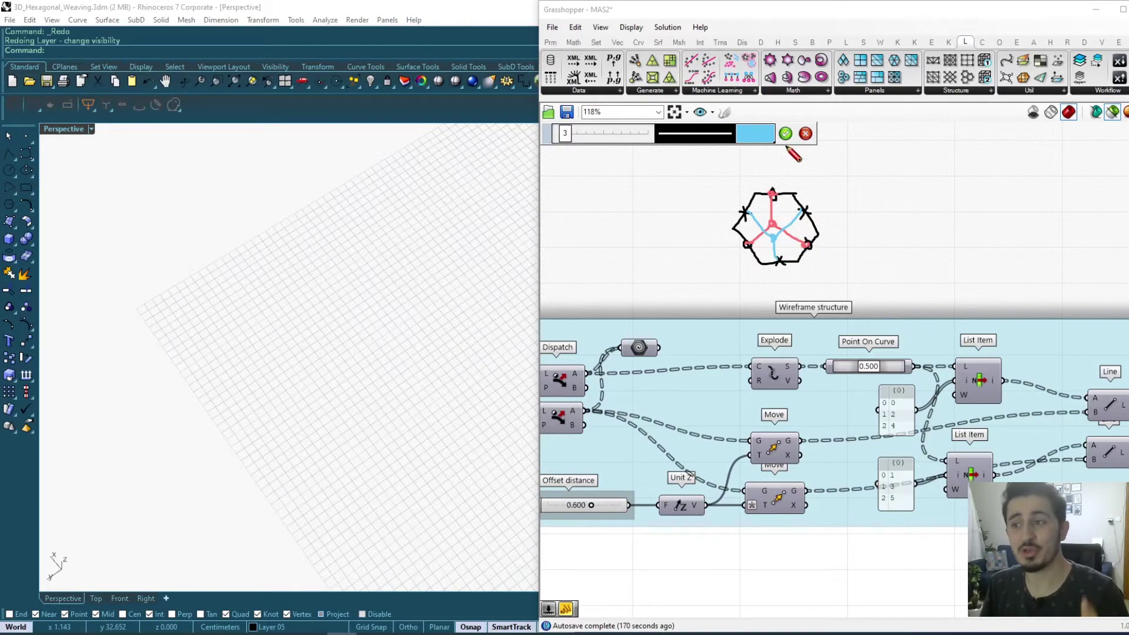
left_click(785, 134)
Preview the filtered hexagons, their exploded segments and the Point On Curve midpoints in the model view.
left_click(647, 350)
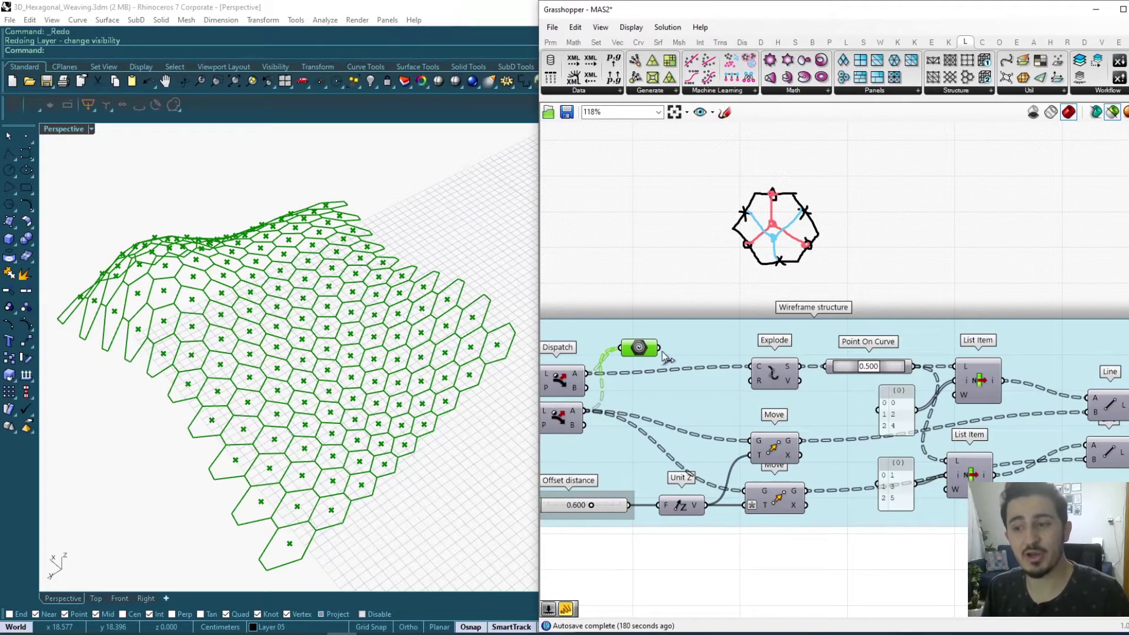
left_click(774, 377)
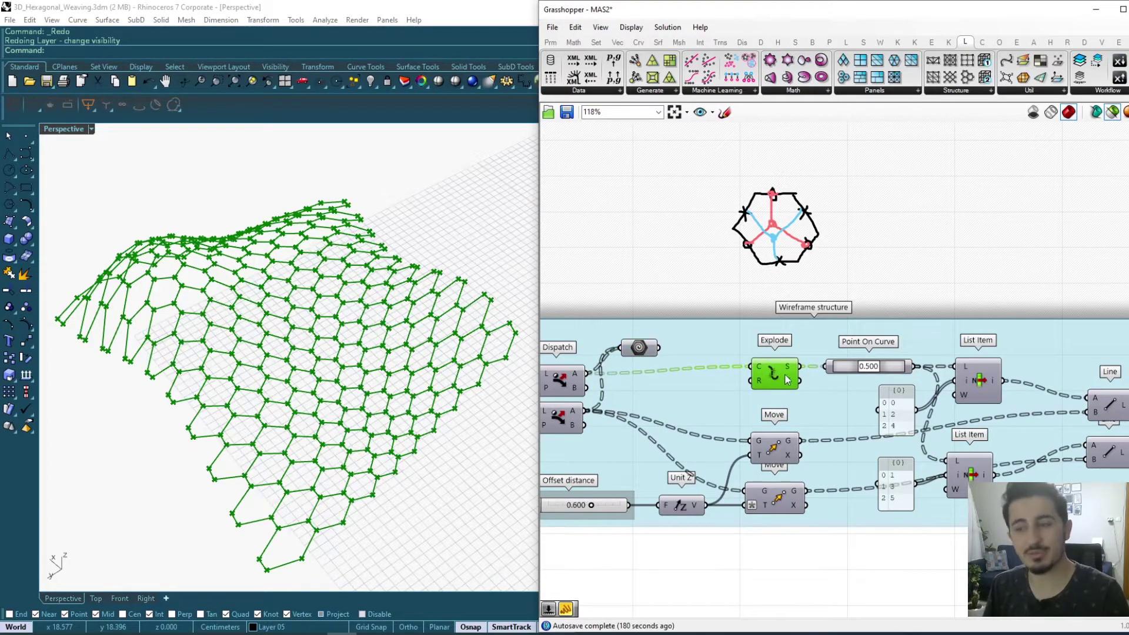
right_click_drag(799, 378, 755, 377)
left_click(798, 369, "shift")
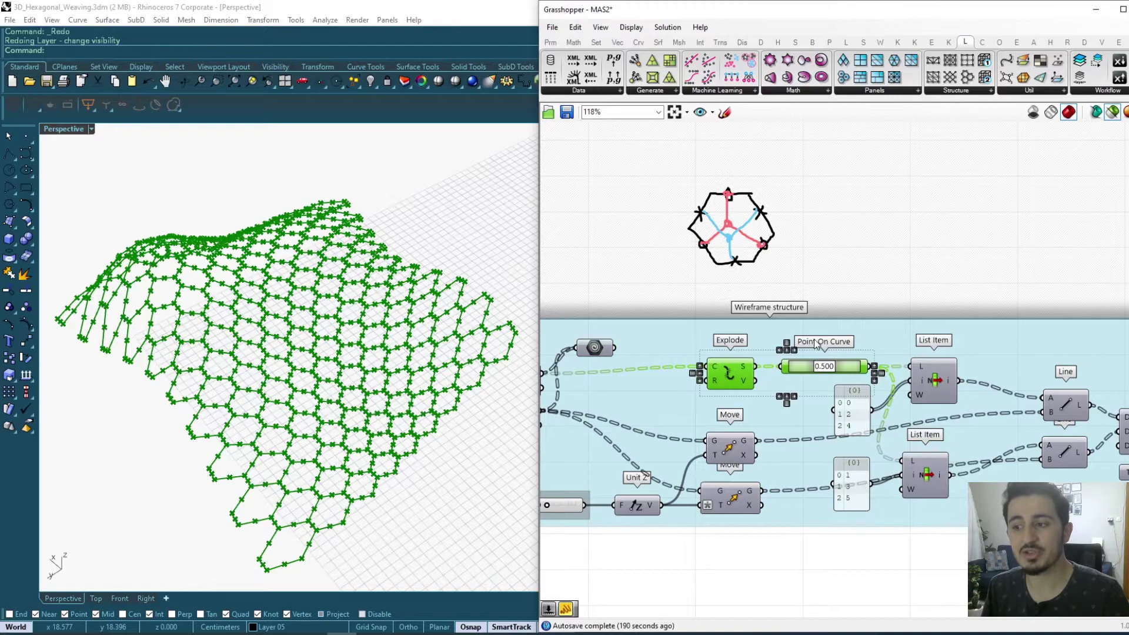
scroll(446, 382, "up", 10)
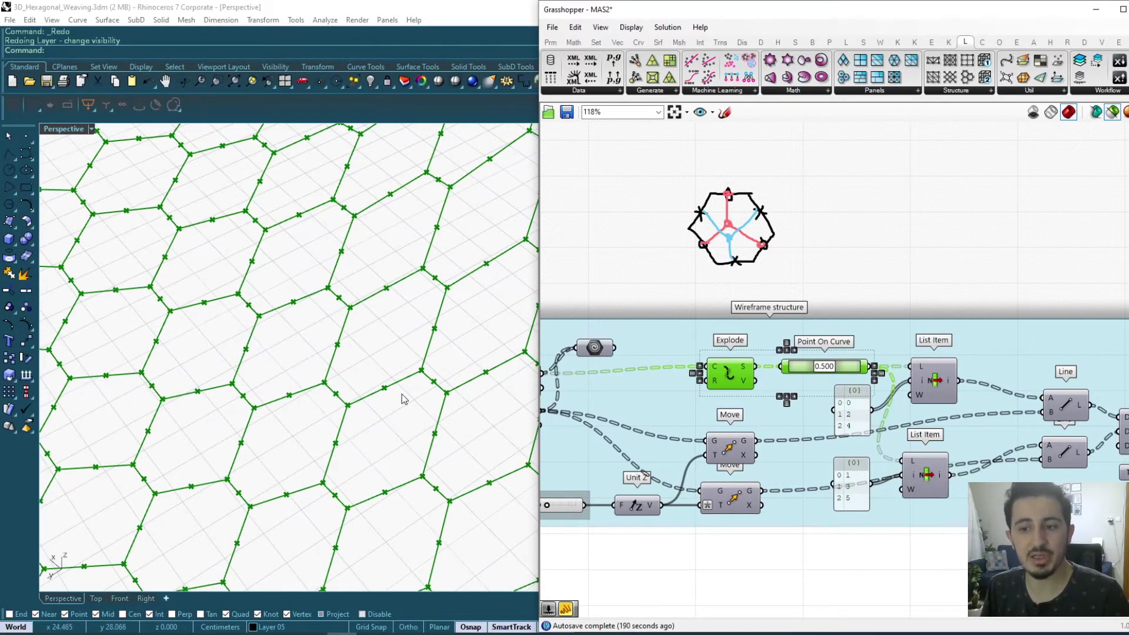
Examine the upper List Item component together with its index panel of 0, 2 and 4.
scroll(376, 393, "up", 2)
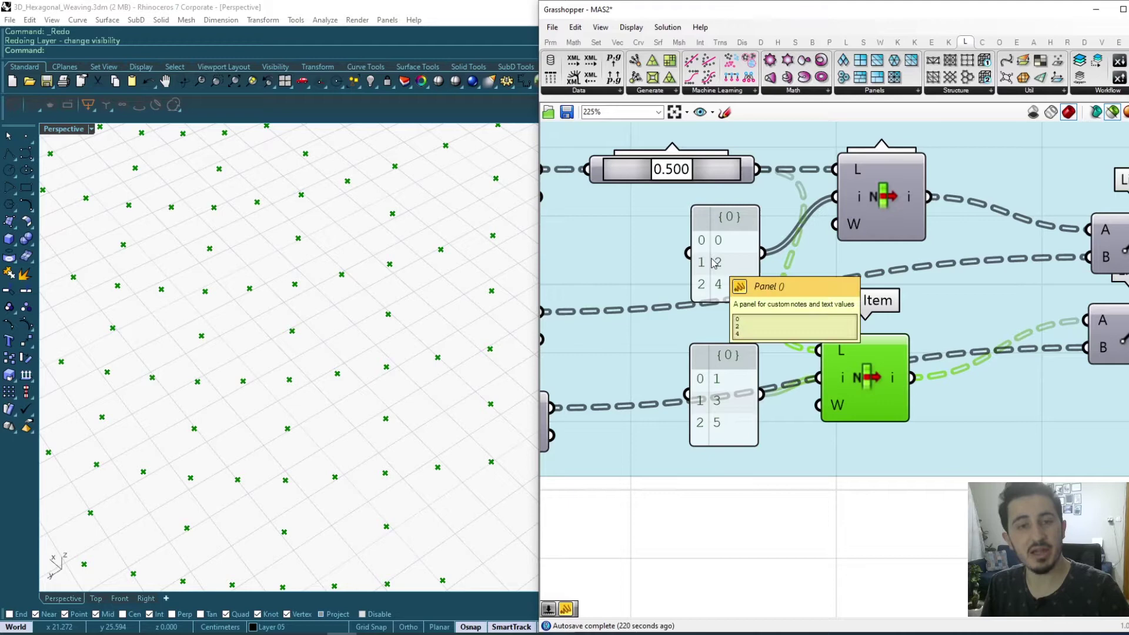
left_click(846, 200, "shift")
scroll(835, 225, "down", 1)
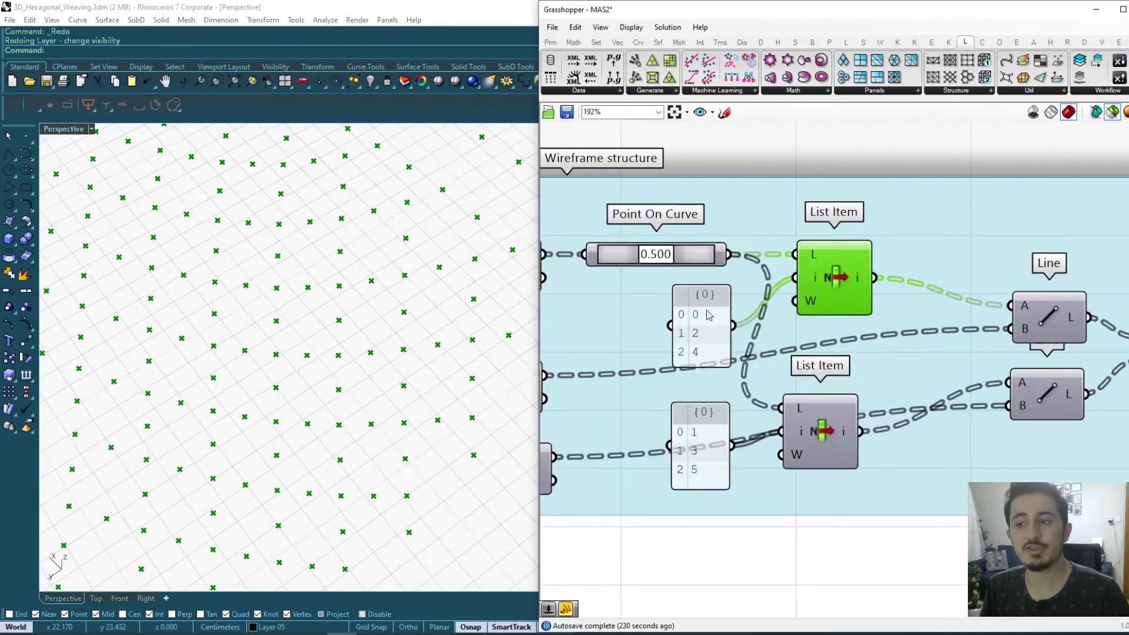
left_click(707, 314, "shift")
scroll(709, 328, "down", 1)
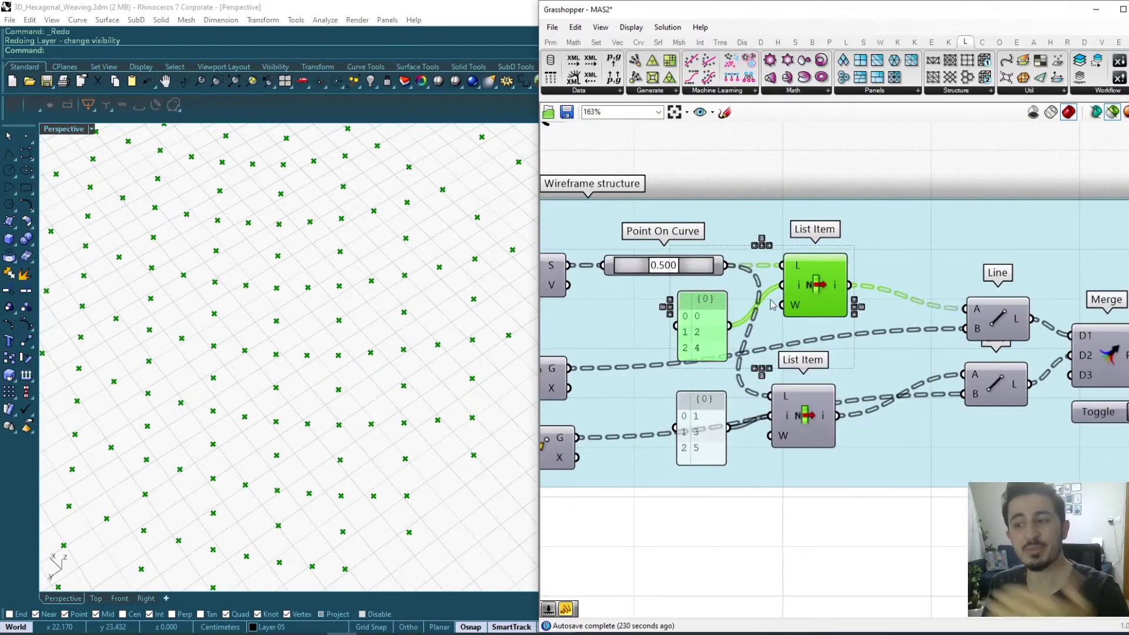
Examine the lower List Item component together with its index panel of 1, 3 and 5.
left_click(806, 424)
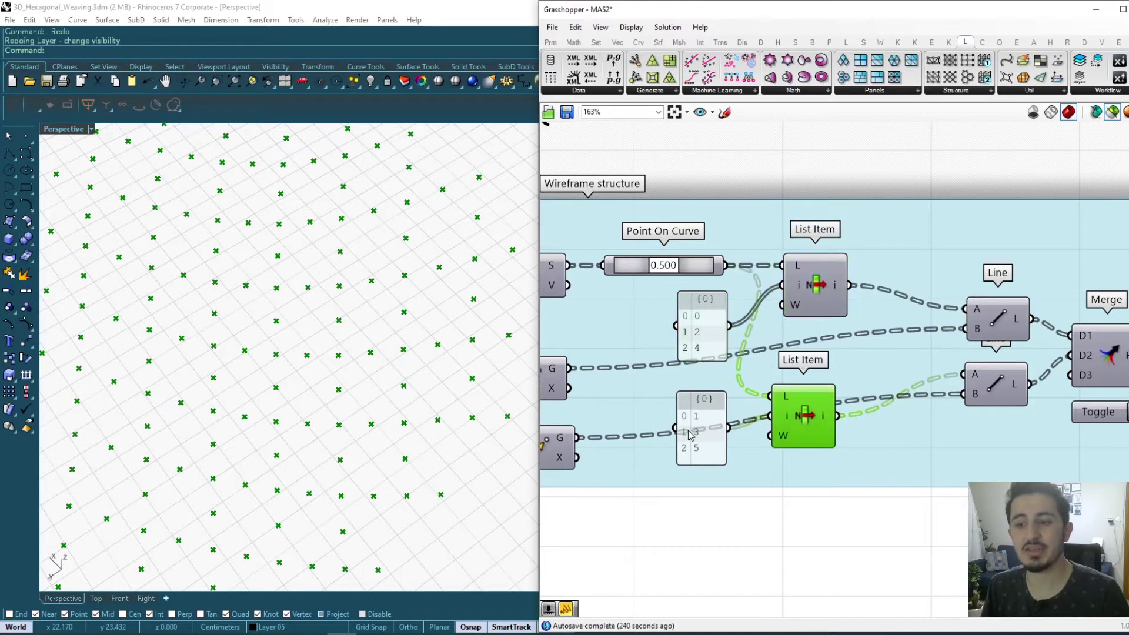
double_click(695, 436)
left_click(719, 525)
left_click(706, 438, "shift")
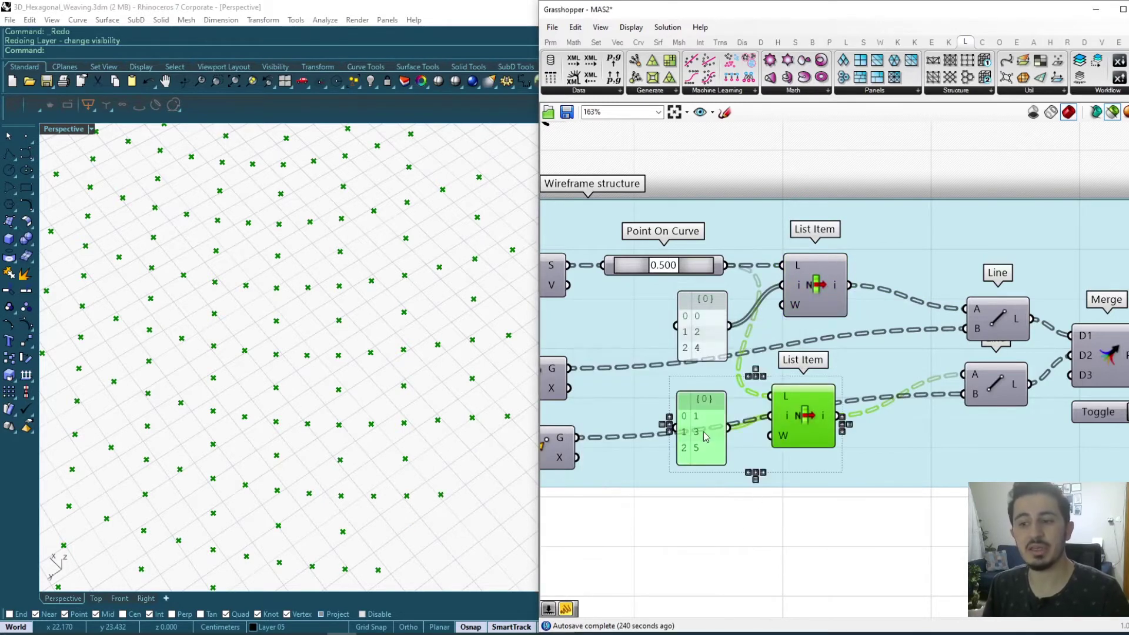
Preview the three-armed lines of both Line components and the filtered hexagon center points from the lower Dispatch.
scroll(706, 444, "down", 3)
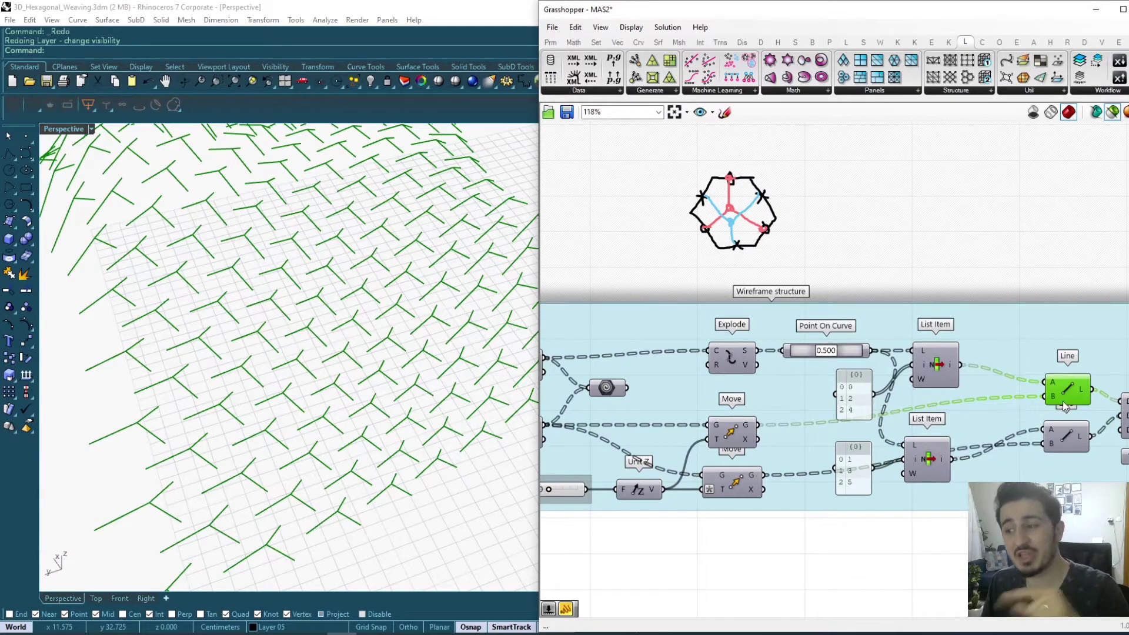
left_click(1077, 434)
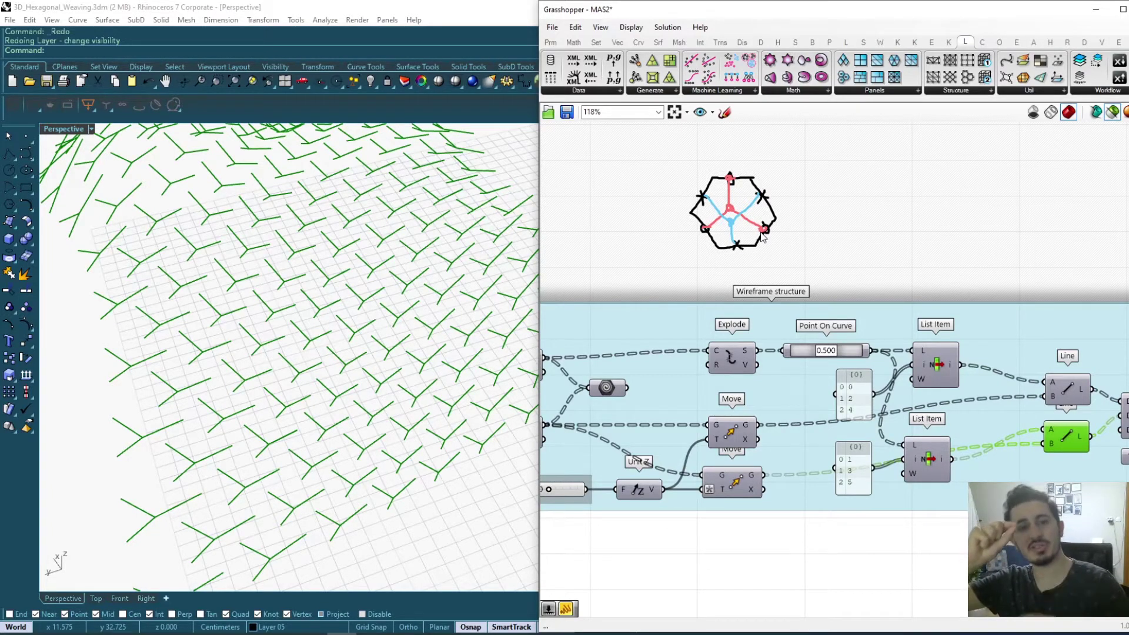
right_click_drag(572, 460, 996, 441)
scroll(996, 441, "down", 1)
left_click(694, 390)
right_click_drag(838, 418, 724, 415)
left_click(823, 415)
right_click_drag(884, 406, 836, 403)
scroll(835, 403, "up", 1)
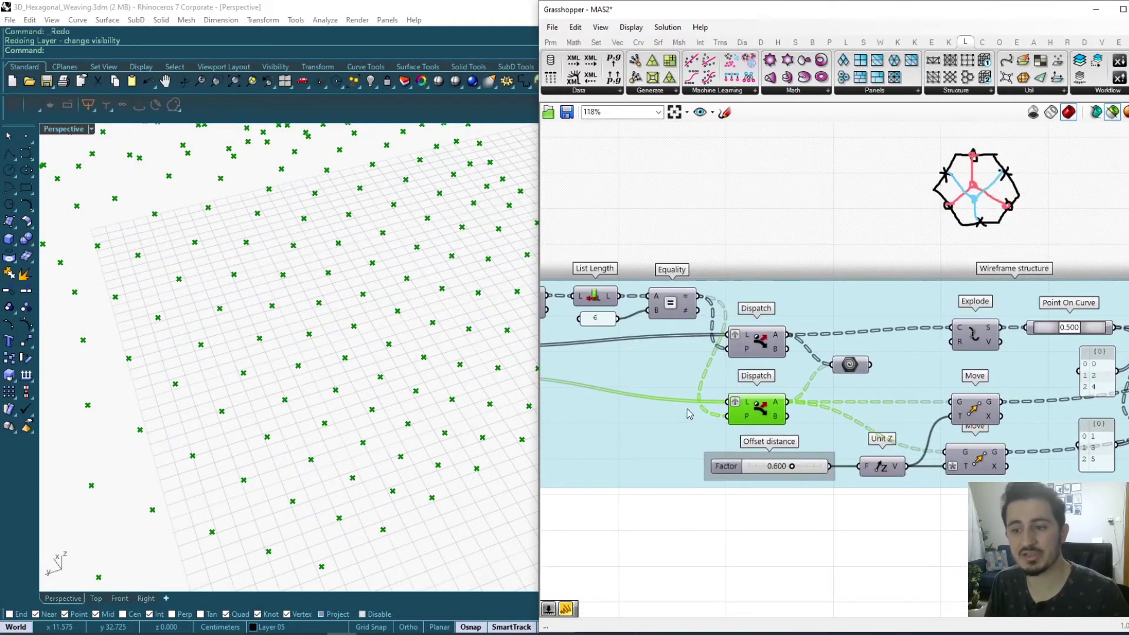
Preview the hexagon center points offset by both Move components and examine them from a low side angle.
right_click_drag(982, 421, 874, 425)
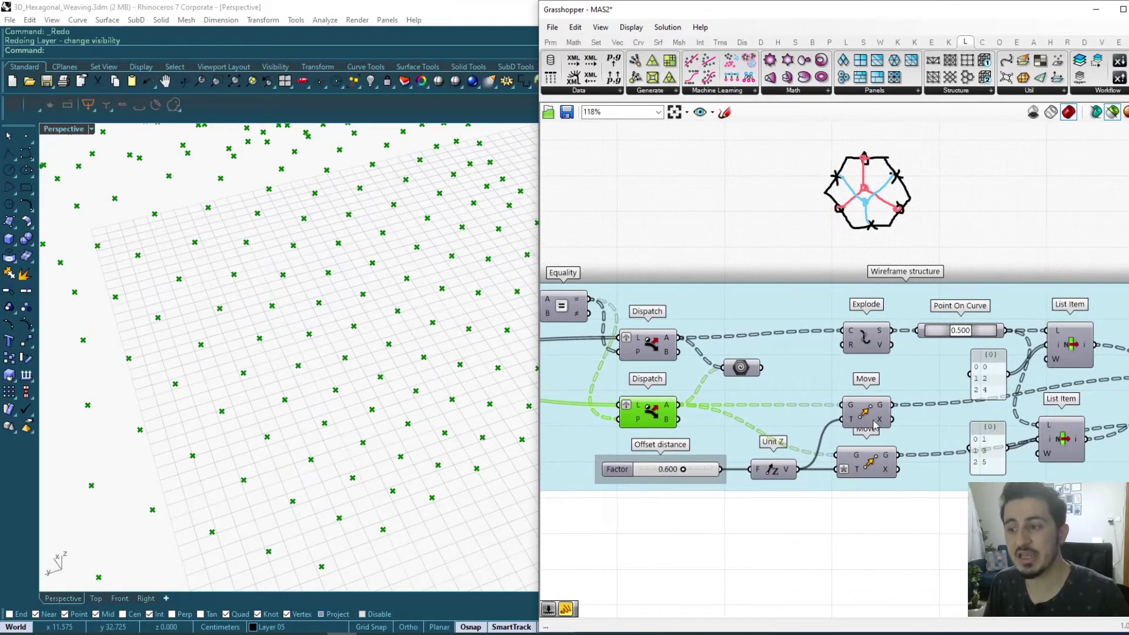
left_click(864, 411)
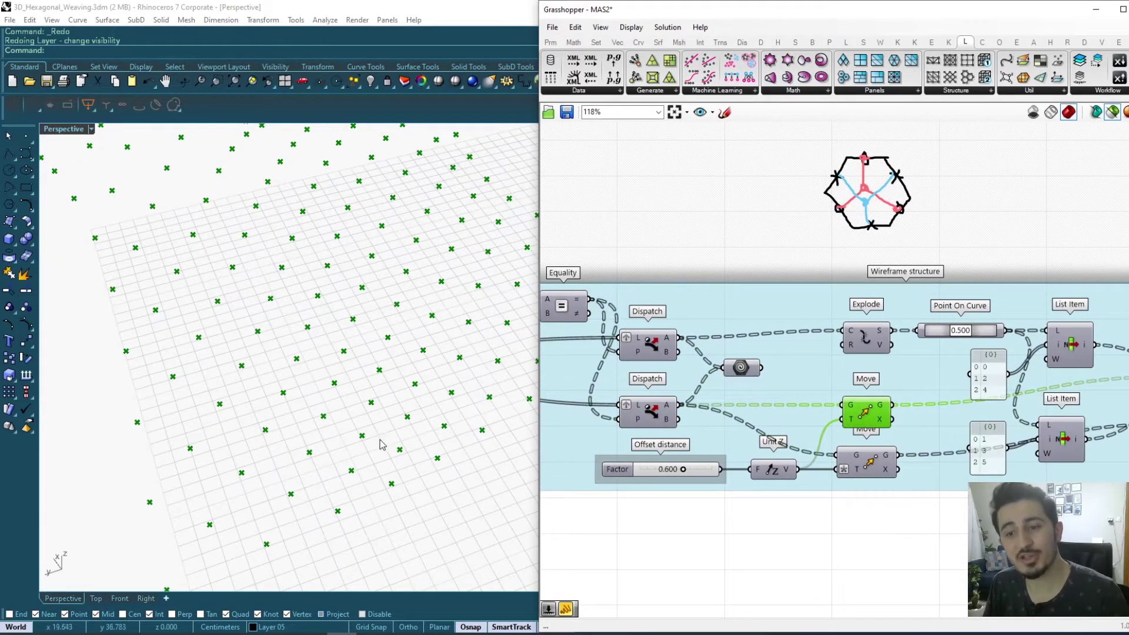
right_click_drag(382, 445, 313, 395)
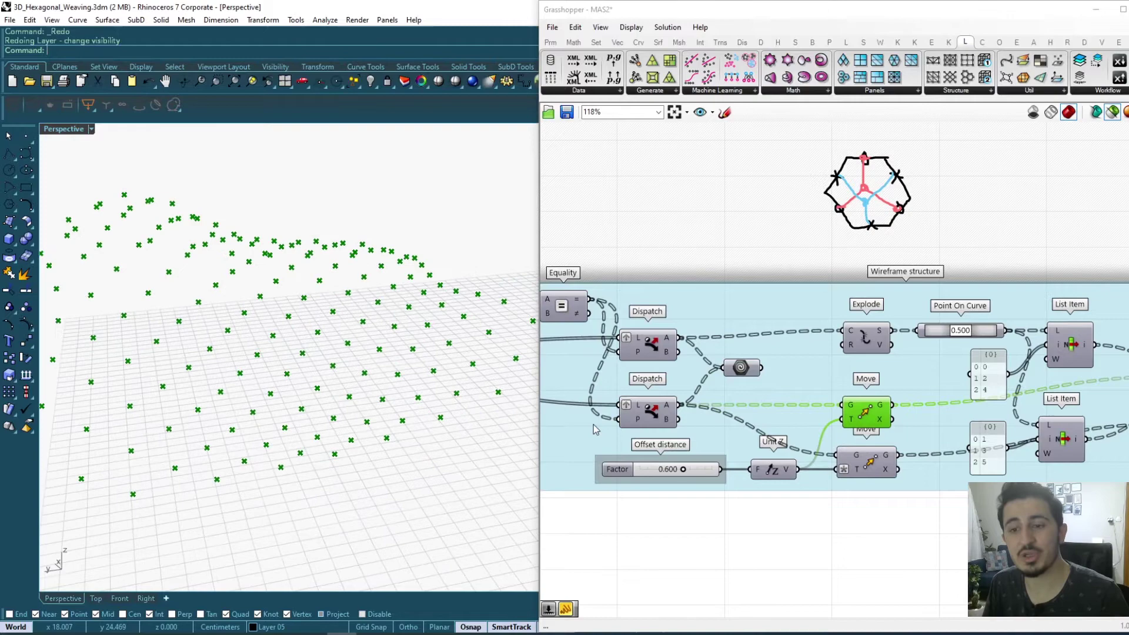
scroll(689, 448, "up", 3)
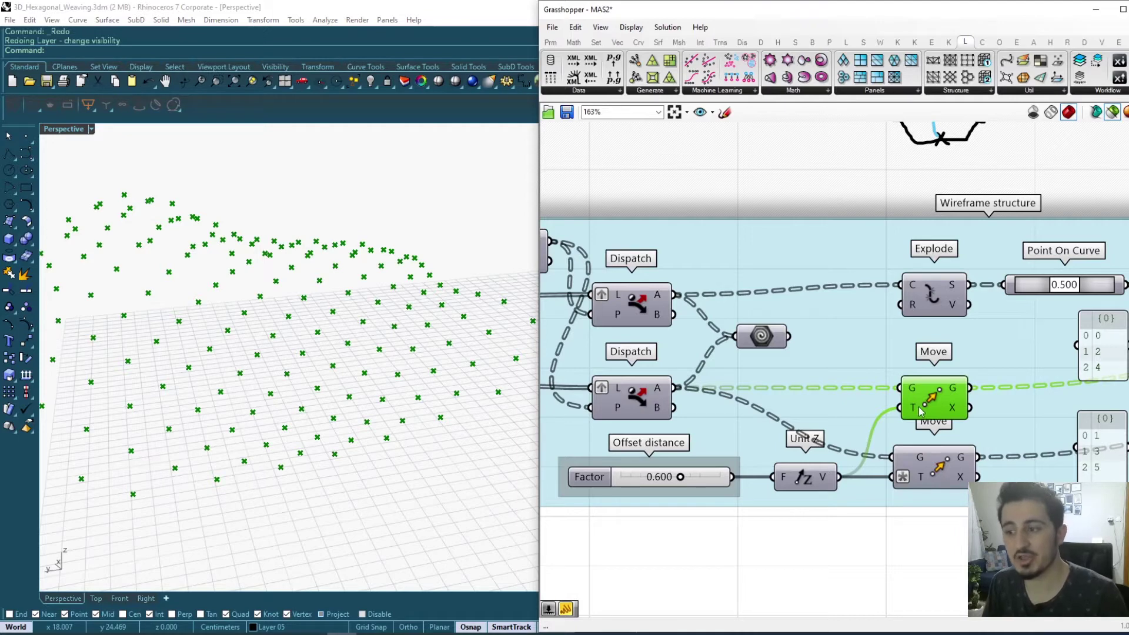
mouse_move(913, 409)
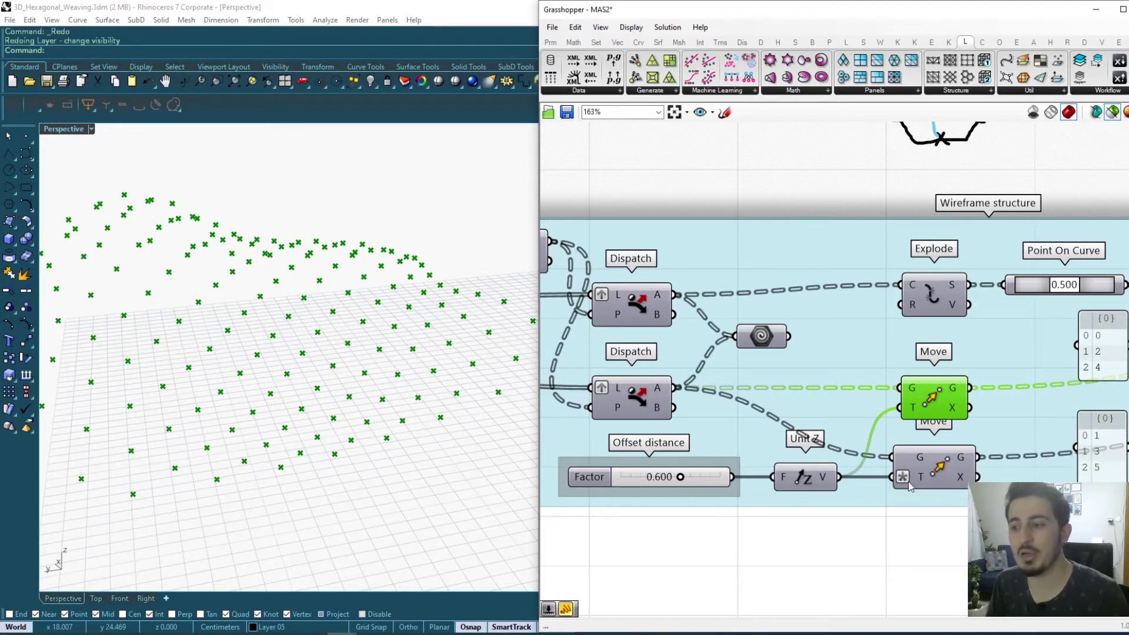
left_click(925, 470, "shift")
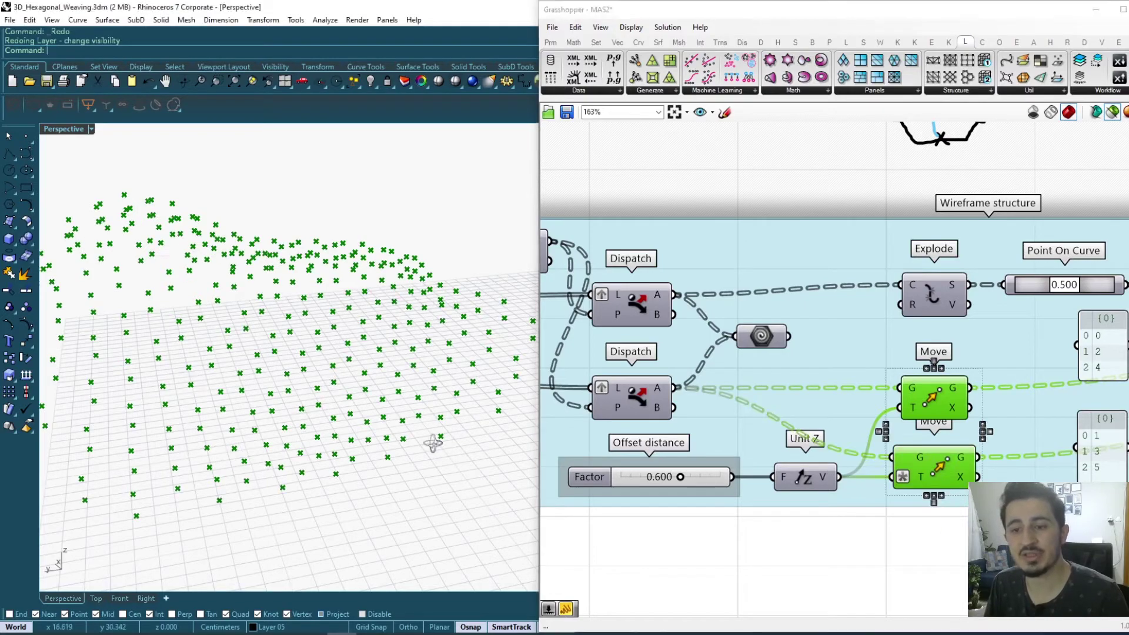
right_click_drag(431, 444, 499, 438)
scroll(449, 418, "up", 3)
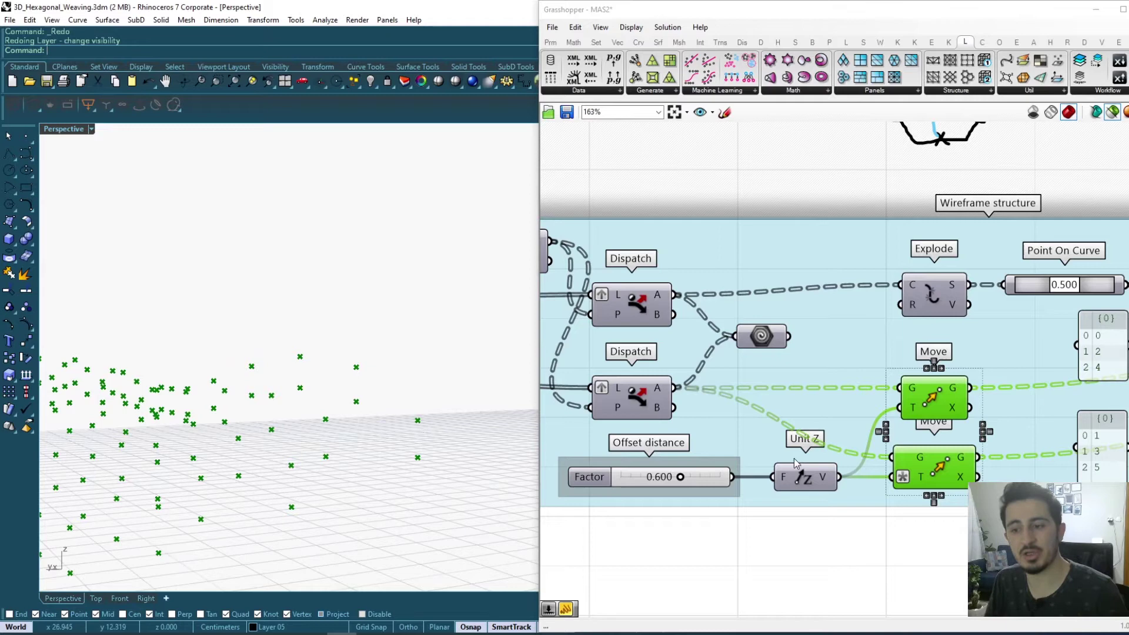
Preview the filtered hexagons and their centers together with the points offset by both Move components, viewed up close.
left_click(761, 338)
scroll(401, 411, "up", 5)
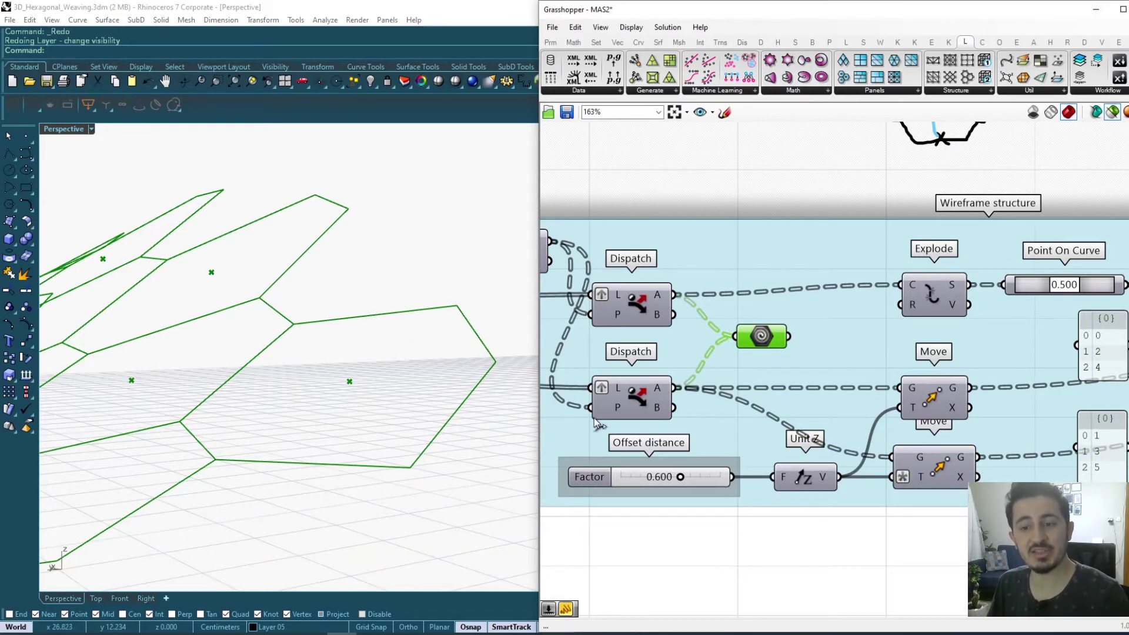
left_click(931, 399, "shift")
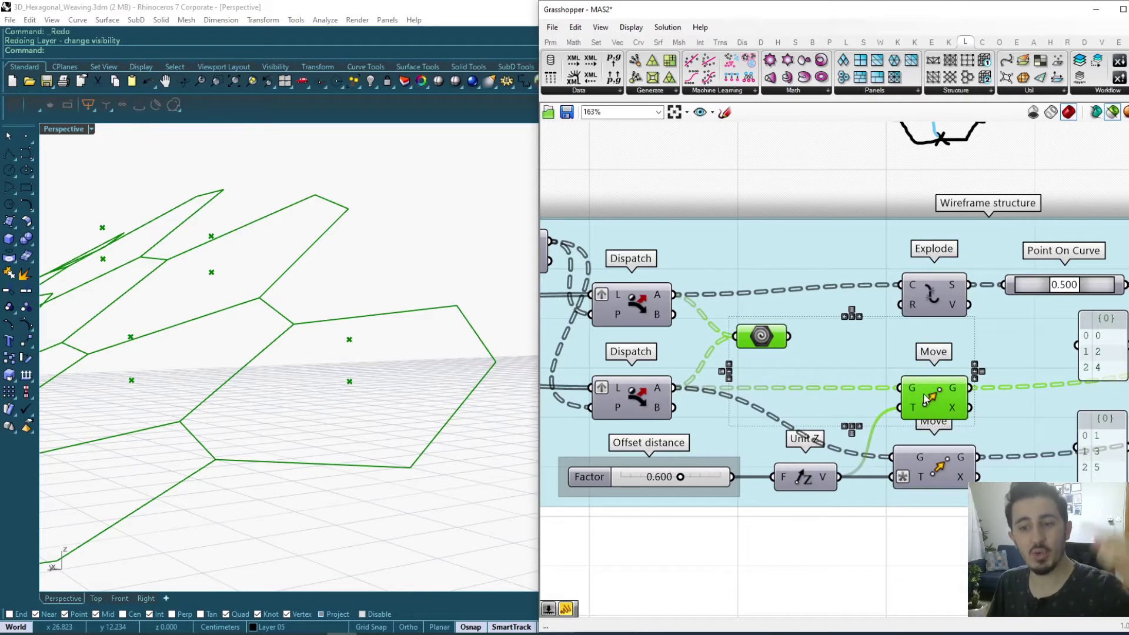
left_click(924, 463, "shift")
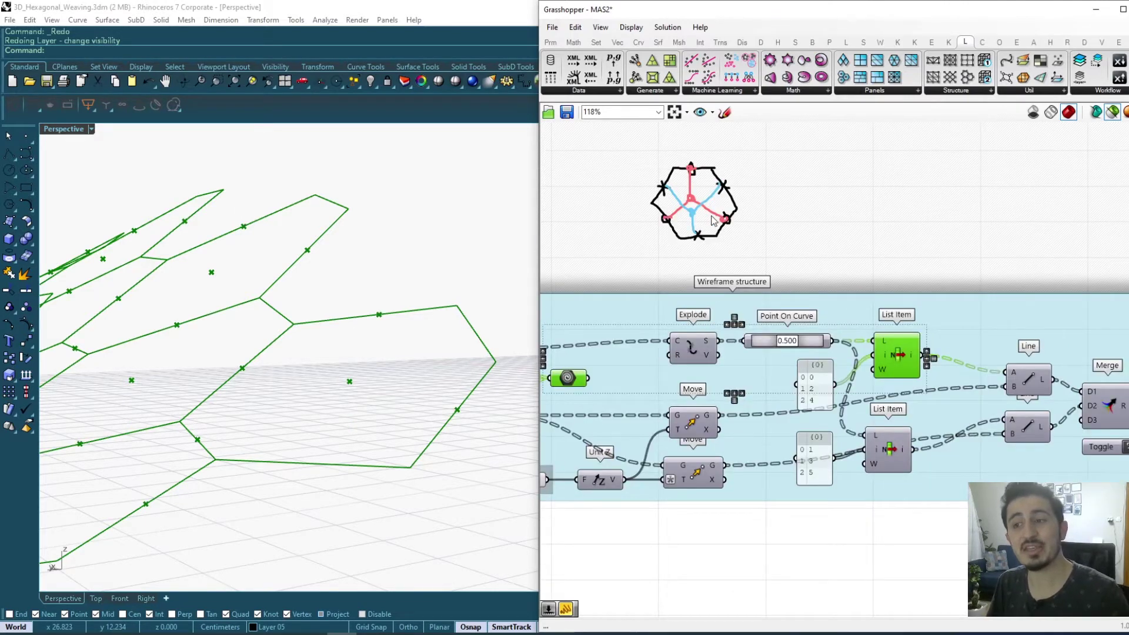
Compare the red sketch lines with the previewed hexagons, adding the upper Line and upper Move components to the preview.
left_click(714, 219, "shift")
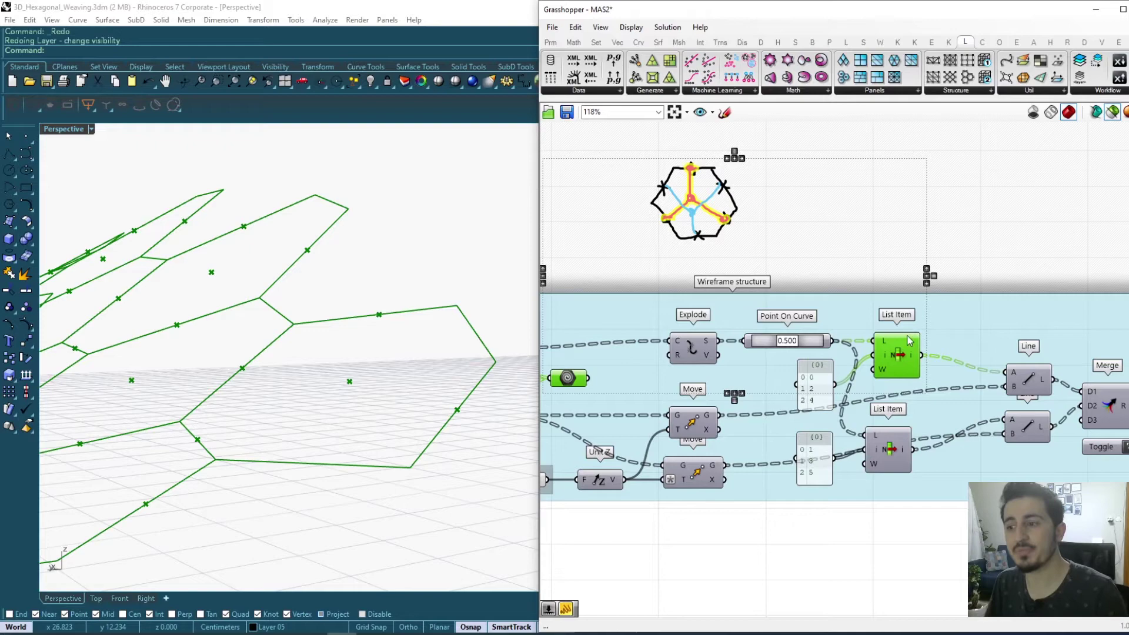
left_click(1027, 385, "shift")
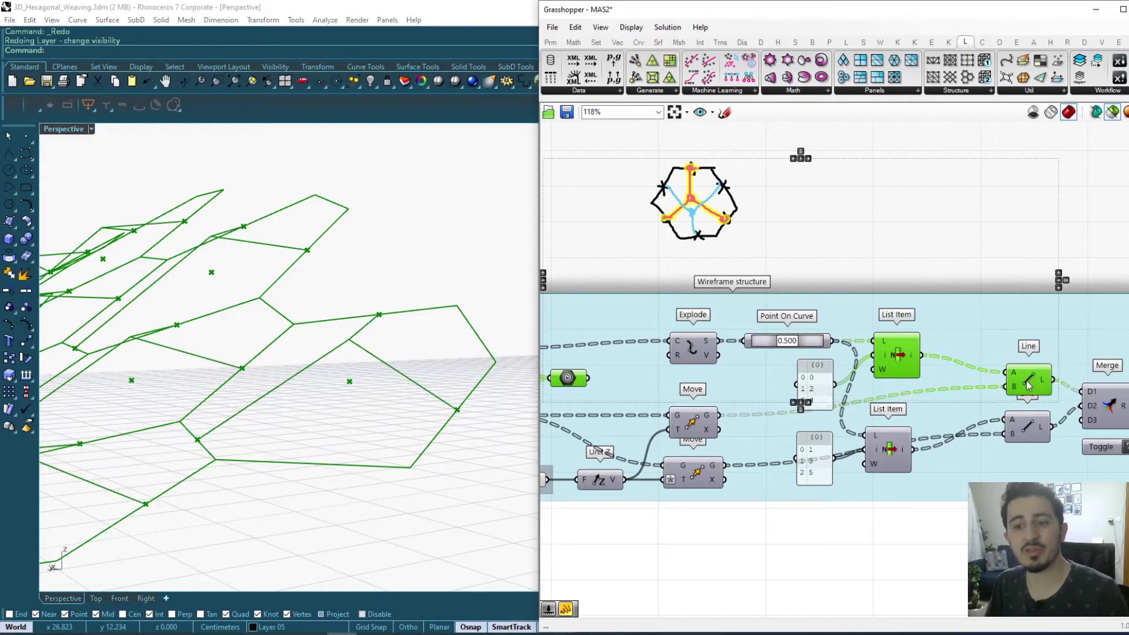
left_click(693, 432, "shift")
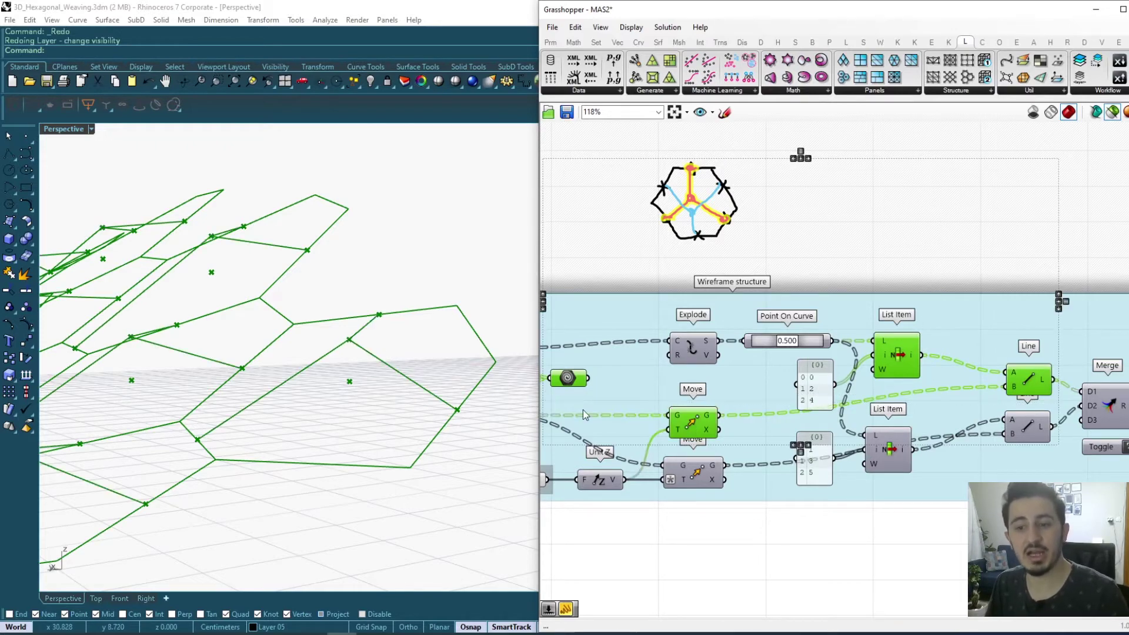
right_click_drag(345, 352, 343, 397)
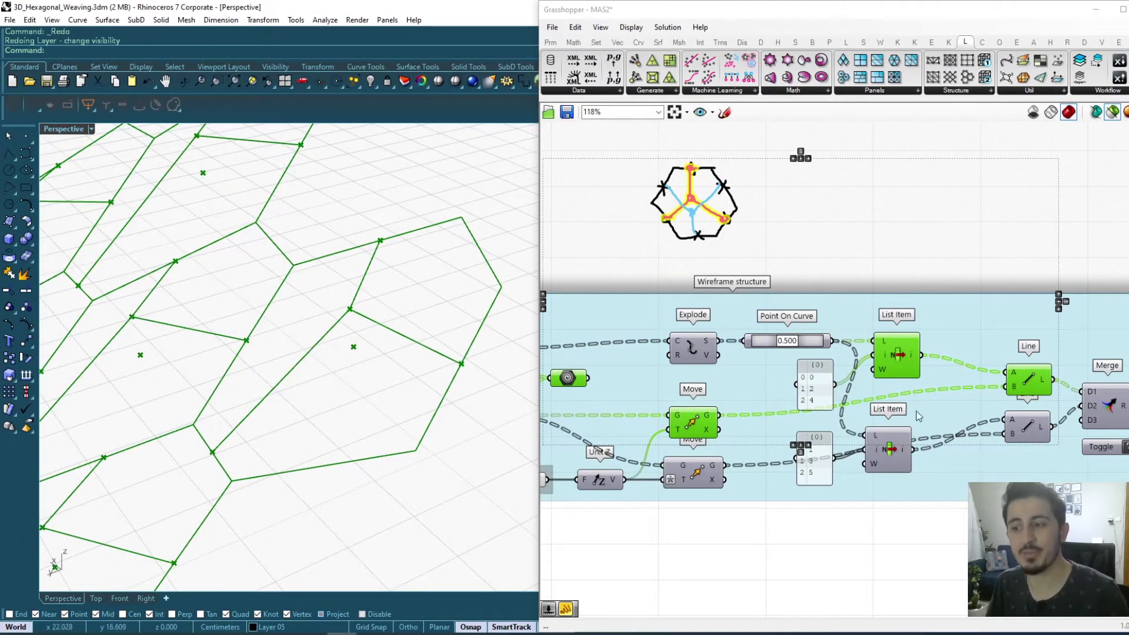
Preview the lower Move, Line and List Item components together with the hexagons.
right_click_drag(875, 410, 929, 372)
mouse_move(412, 392)
right_mouse_down()
mouse_move(409, 401)
mouse_move(413, 377)
right_mouse_up()
left_click(702, 448)
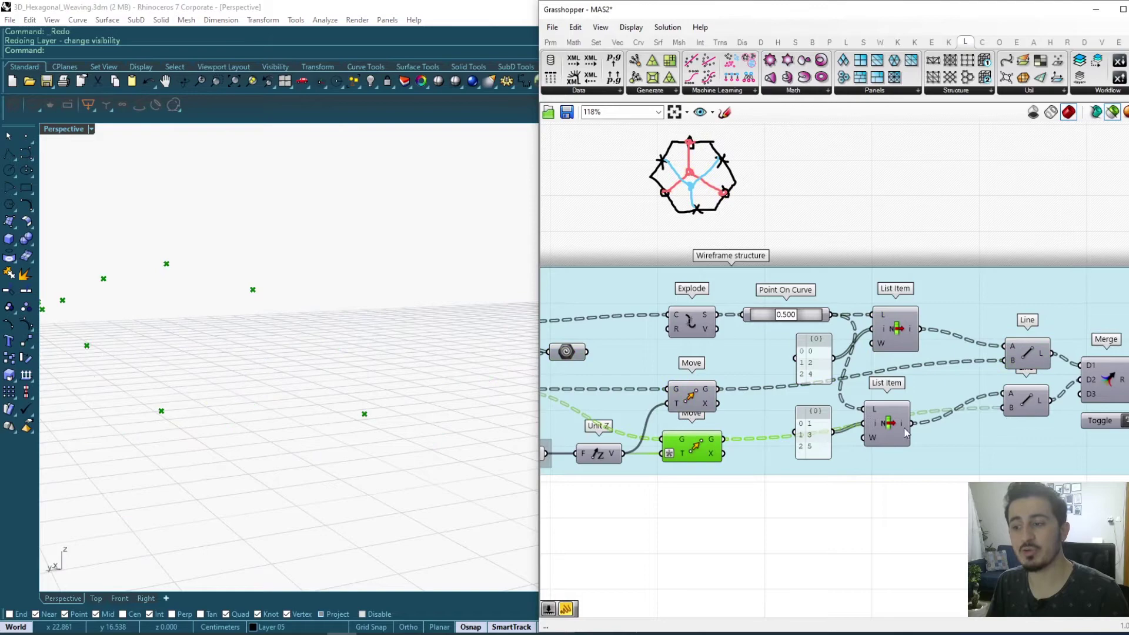
left_click(1030, 405, "shift")
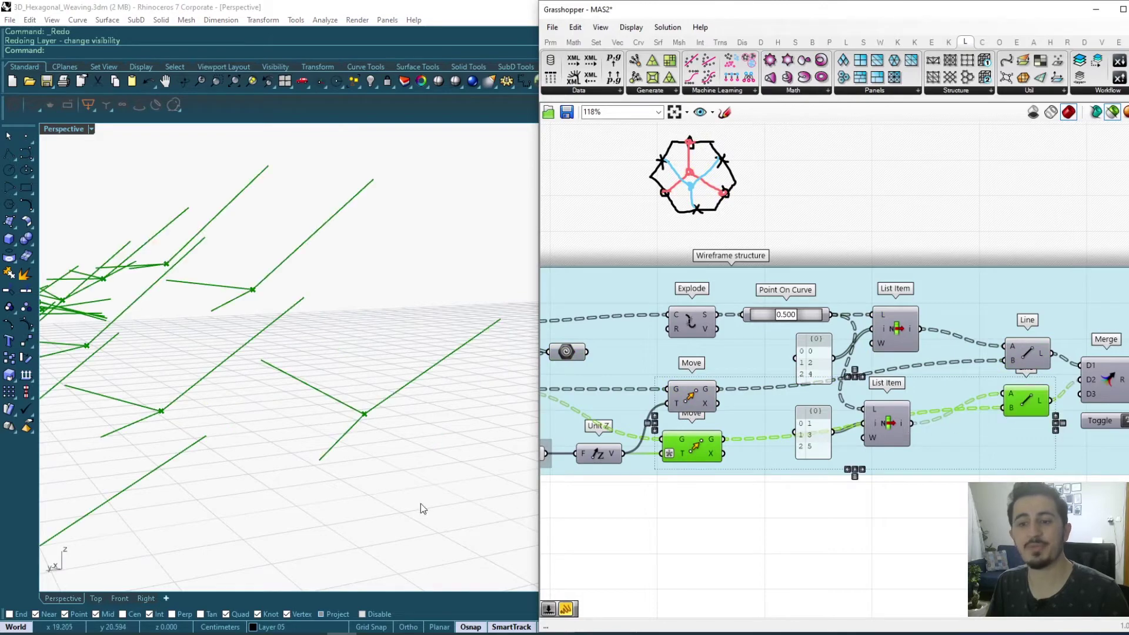
left_click(880, 418, "shift")
mouse_move(364, 457)
right_mouse_down()
mouse_move(365, 441)
mouse_move(347, 465)
right_mouse_up()
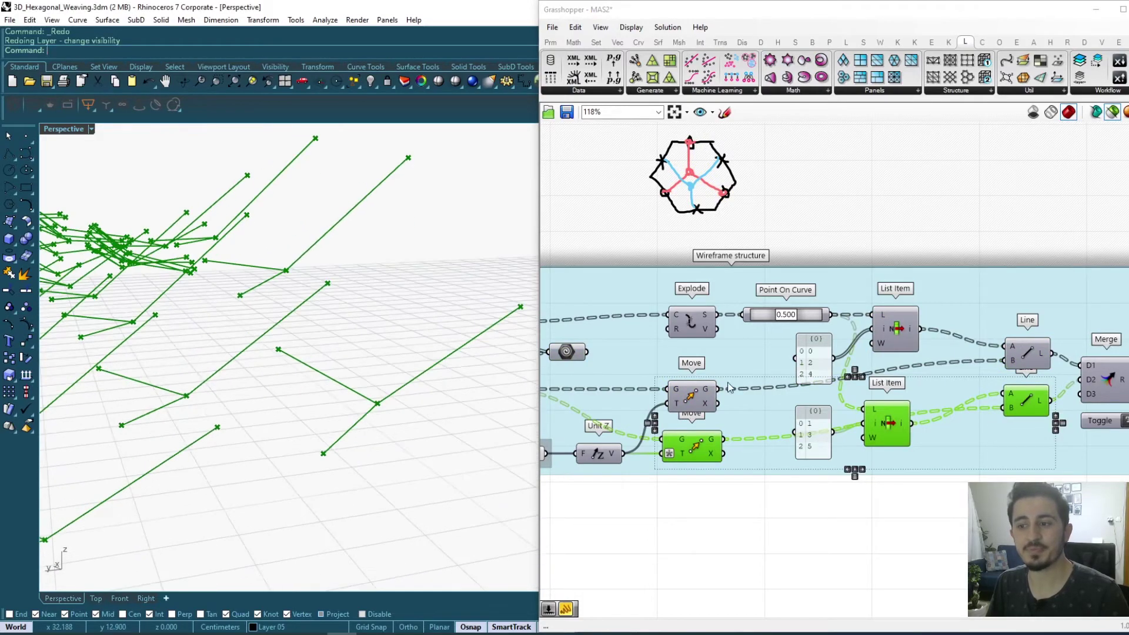
right_click_drag(702, 385, 741, 384)
left_click(607, 353, "shift")
right_click_drag(454, 392, 467, 411)
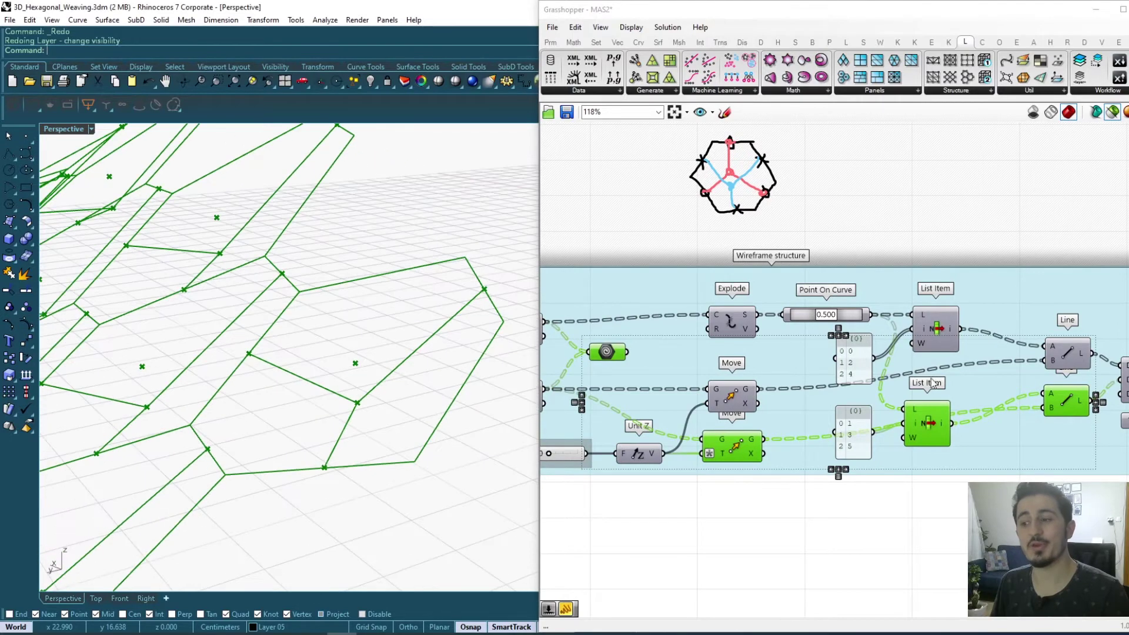
Add the upper Line component to the preview and examine the crossing lines across the whole surface and up close.
left_click(1062, 363, "shift")
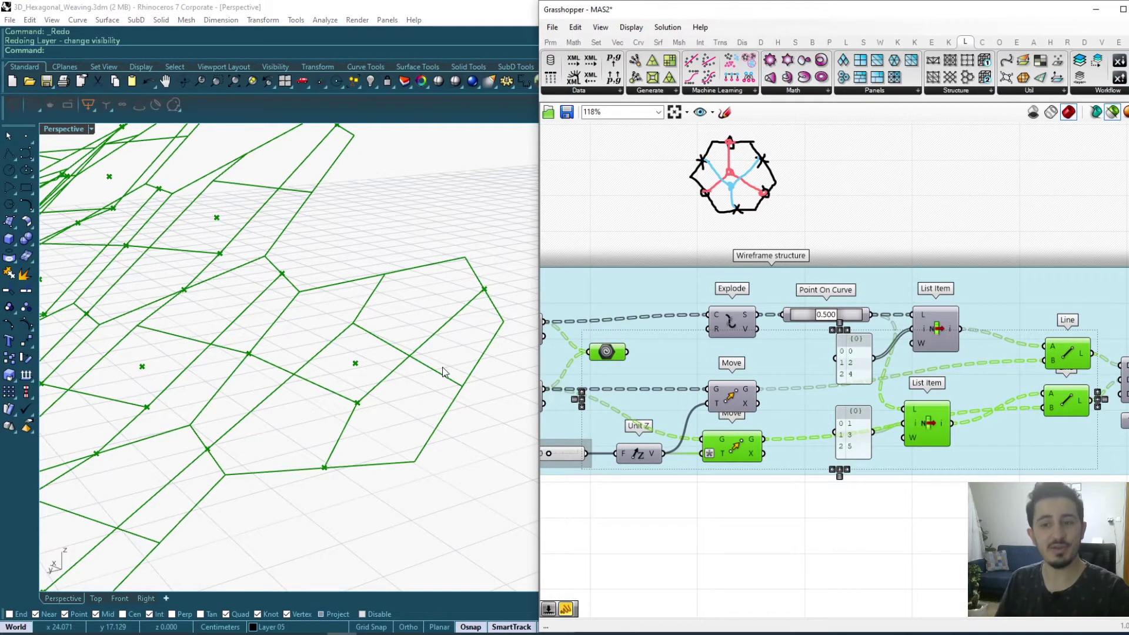
scroll(305, 398, "down", 10)
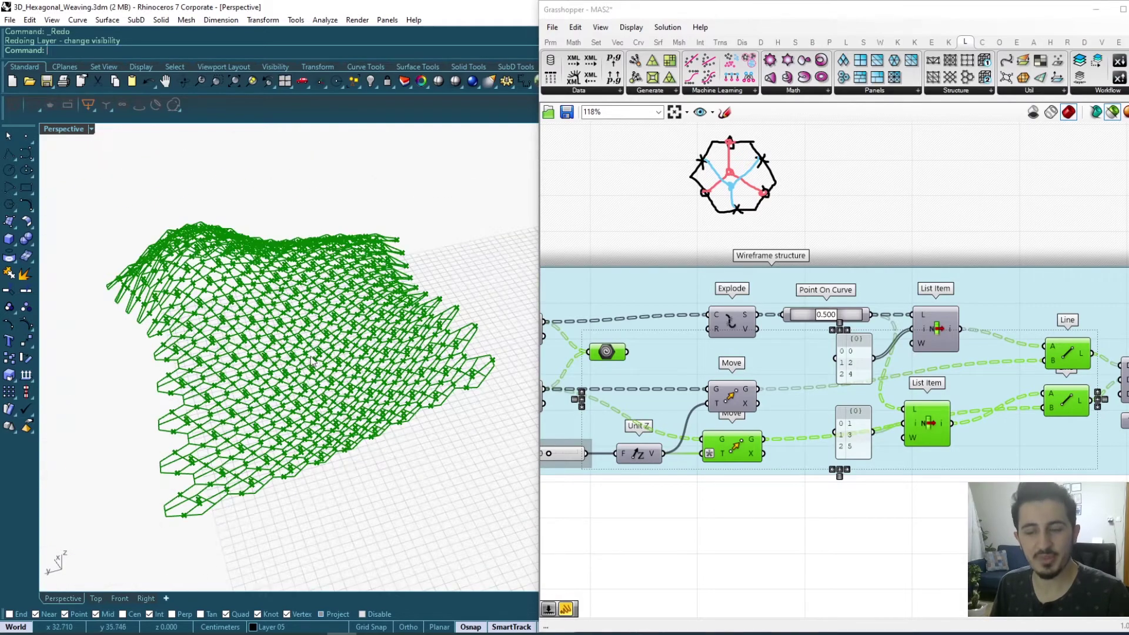
right_click_drag(333, 337, 283, 459)
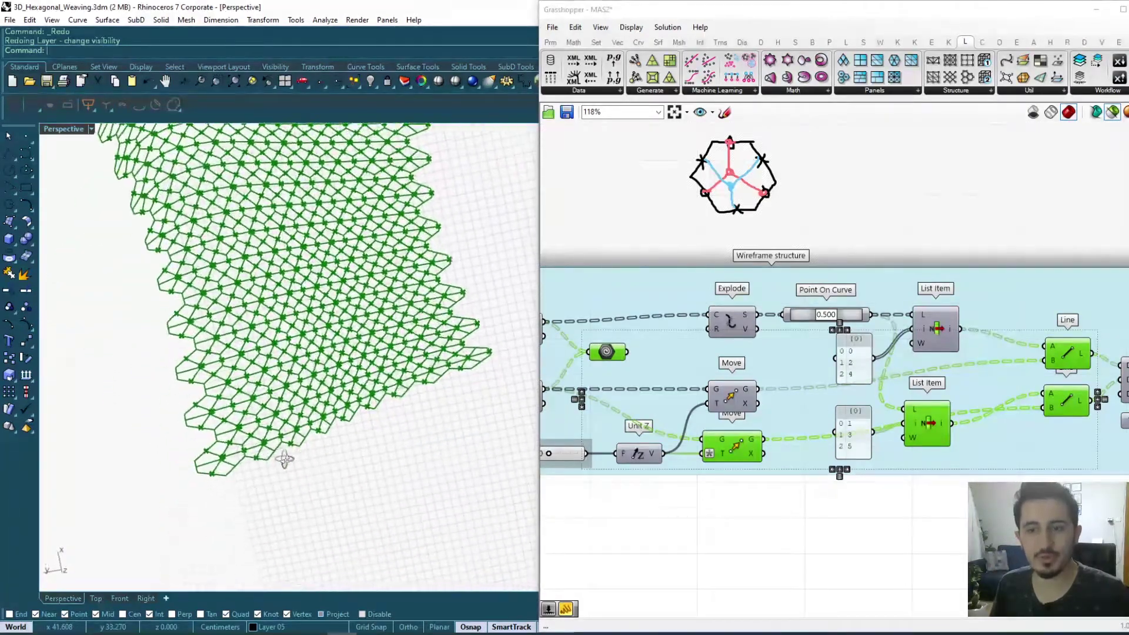
scroll(361, 276, "up", 3)
scroll(360, 275, "up", 5)
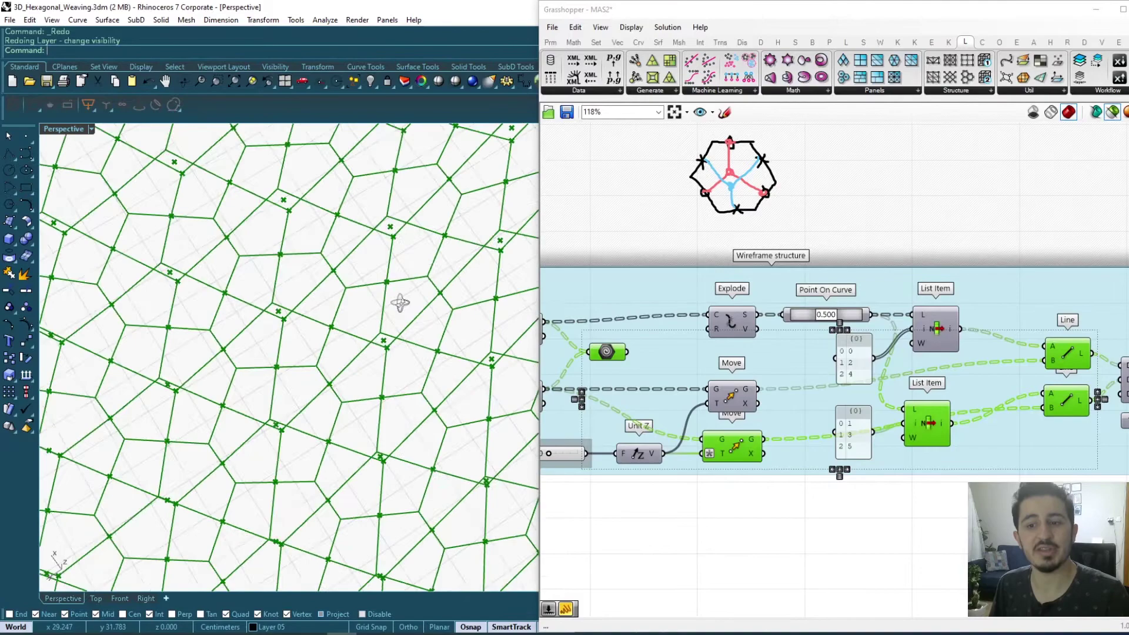
right_click_drag(396, 302, 392, 250)
scroll(1119, 481, "down", 1)
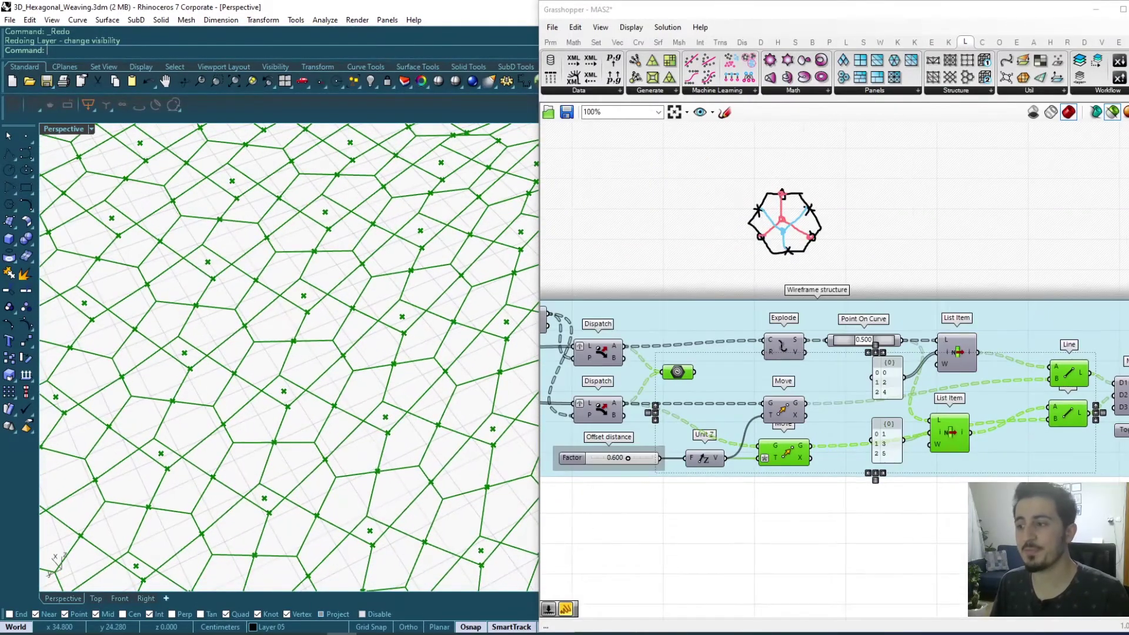
Preview the wireframe lines combined by the Merge component and inspect the Clean Tree component that follows it.
right_click_drag(1115, 480, 835, 465)
left_click(848, 382)
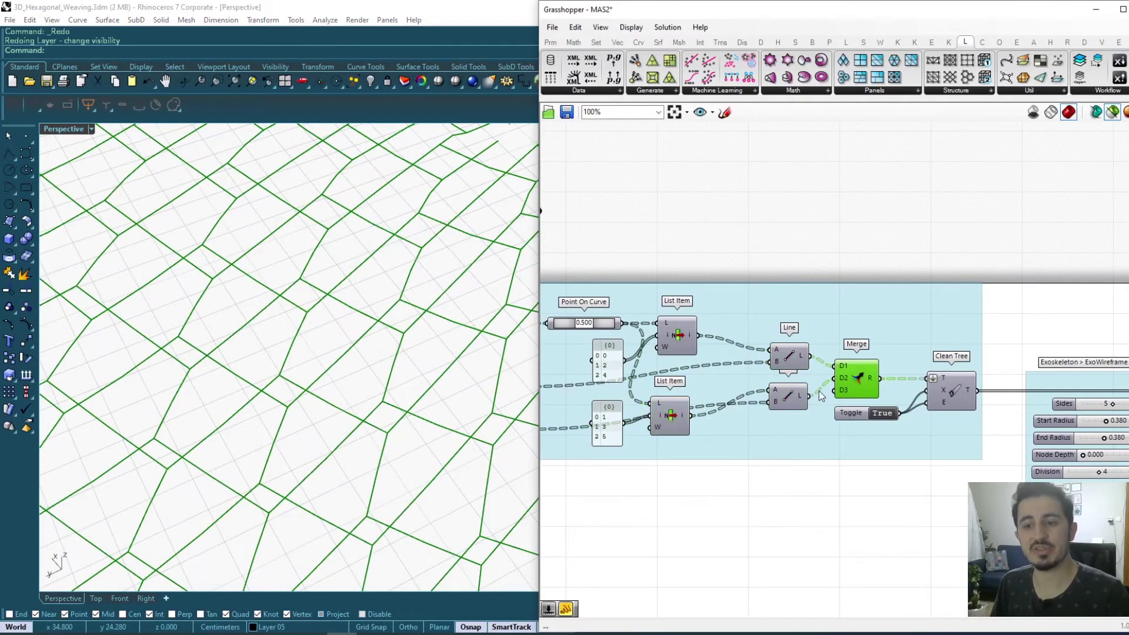
scroll(332, 322, "down", 3)
mouse_move(332, 322)
right_mouse_down()
mouse_move(456, 325)
mouse_move(345, 312)
right_mouse_up()
scroll(474, 371, "up", 4)
right_click_drag(474, 371, 388, 436)
scroll(376, 402, "up", 4)
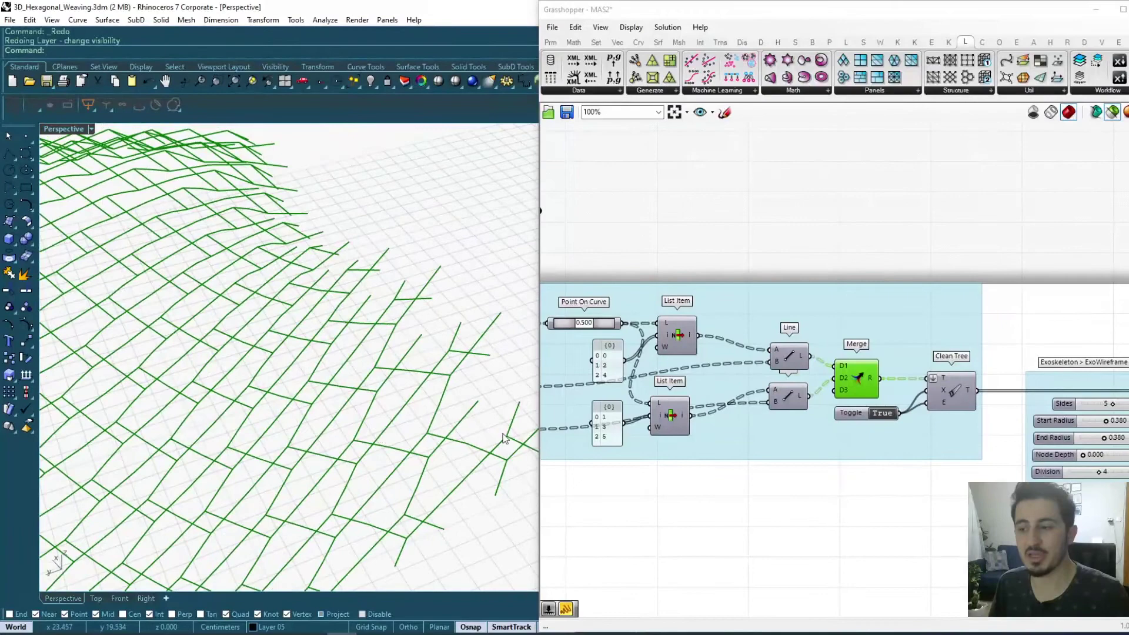
left_click(946, 397)
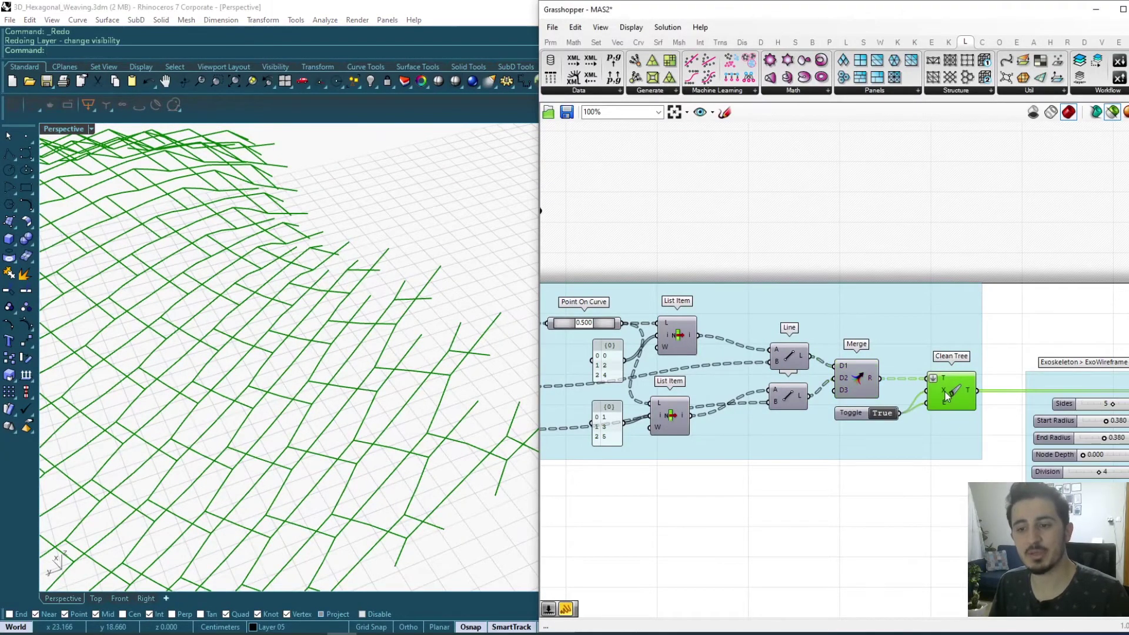
Preview the thickened mesh of the ExoWireframe component and examine it from several angles.
right_click_drag(996, 407, 547, 335)
scroll(815, 382, "down", 1)
scroll(792, 397, "up", 2)
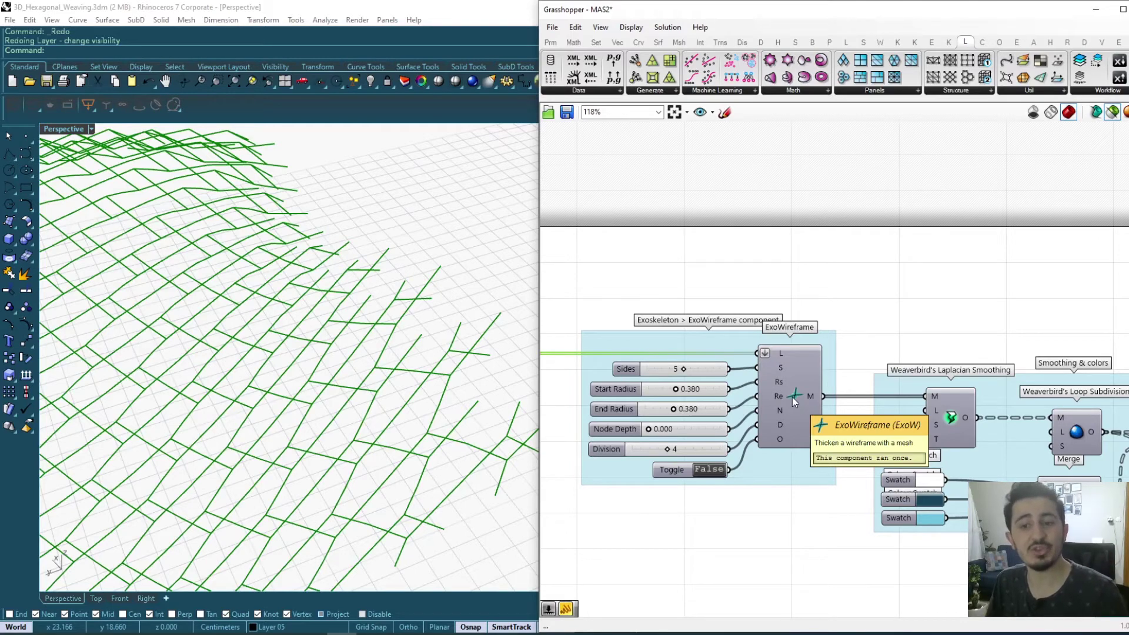
left_click(791, 396)
scroll(308, 376, "down", 6)
right_click_drag(330, 368, 316, 412)
scroll(352, 376, "up", 6)
scroll(352, 376, "down", 3)
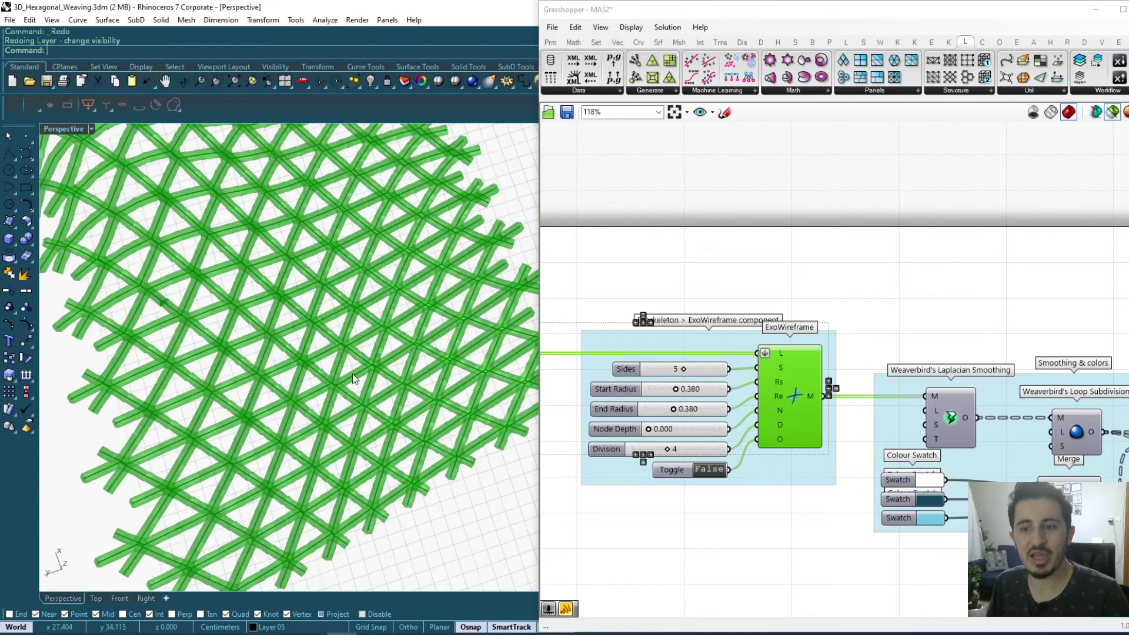
right_click_drag(352, 374, 382, 401)
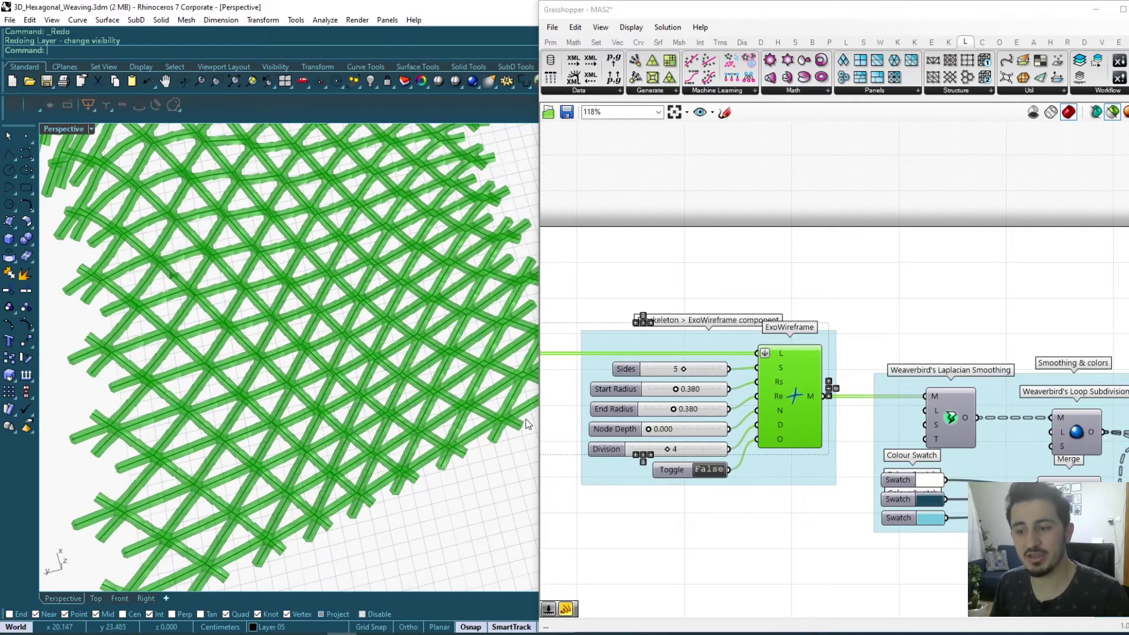
Preview the Weaverbird's Laplacian Smoothing and Loop Subdivision meshes, then bring the color components into view.
left_click(943, 421)
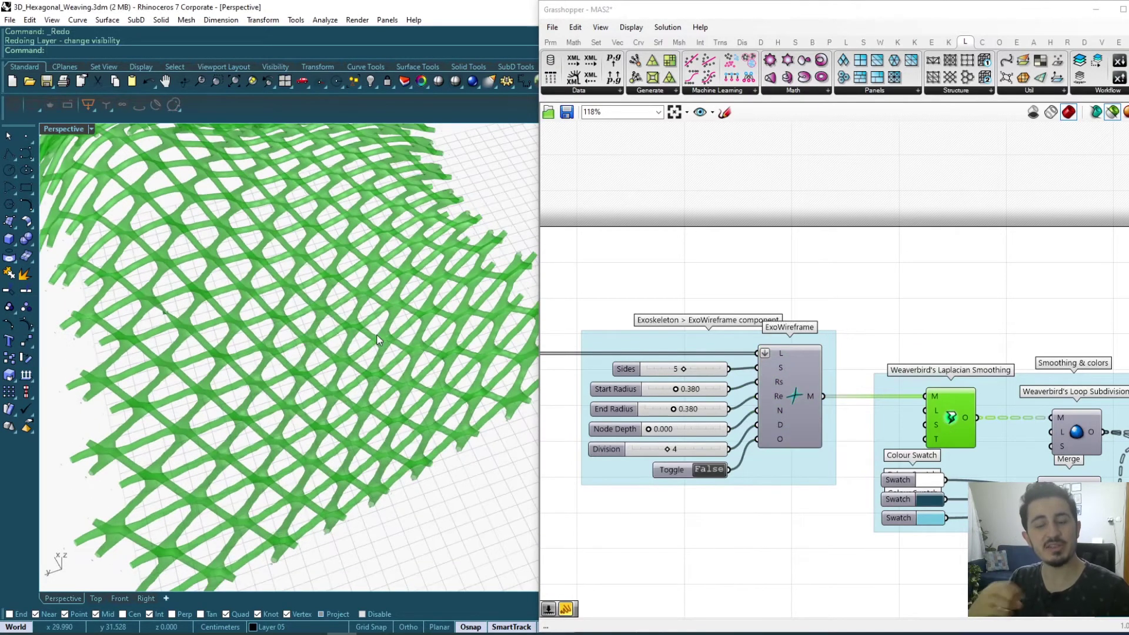
right_click_drag(366, 313, 488, 321)
right_click_drag(1021, 432, 875, 412)
left_click(930, 414)
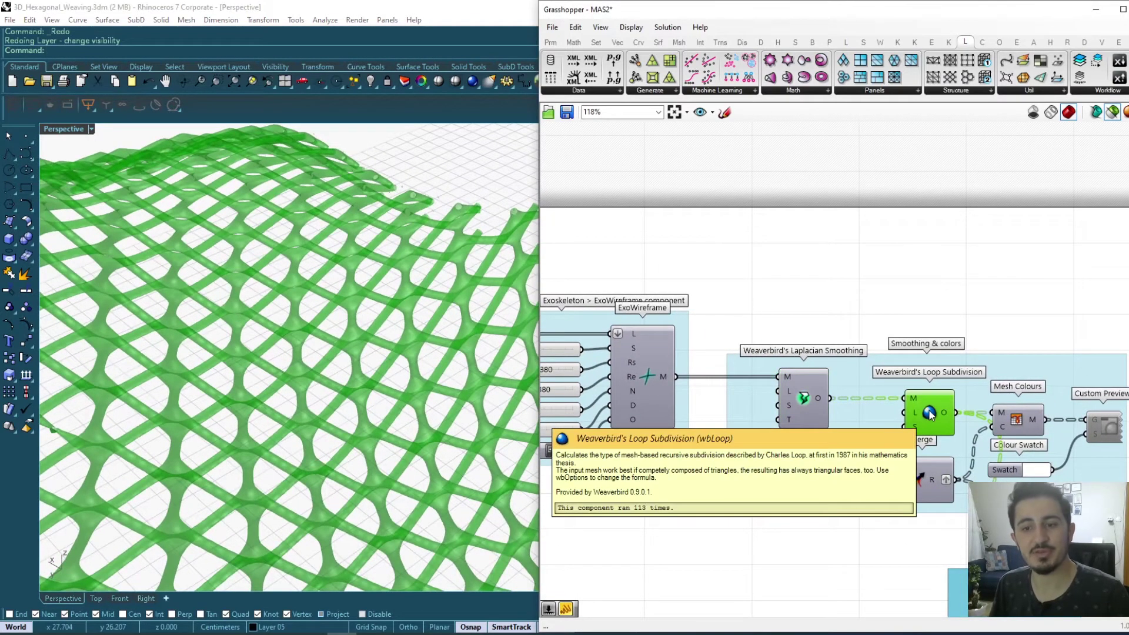
right_click_drag(985, 420, 962, 413)
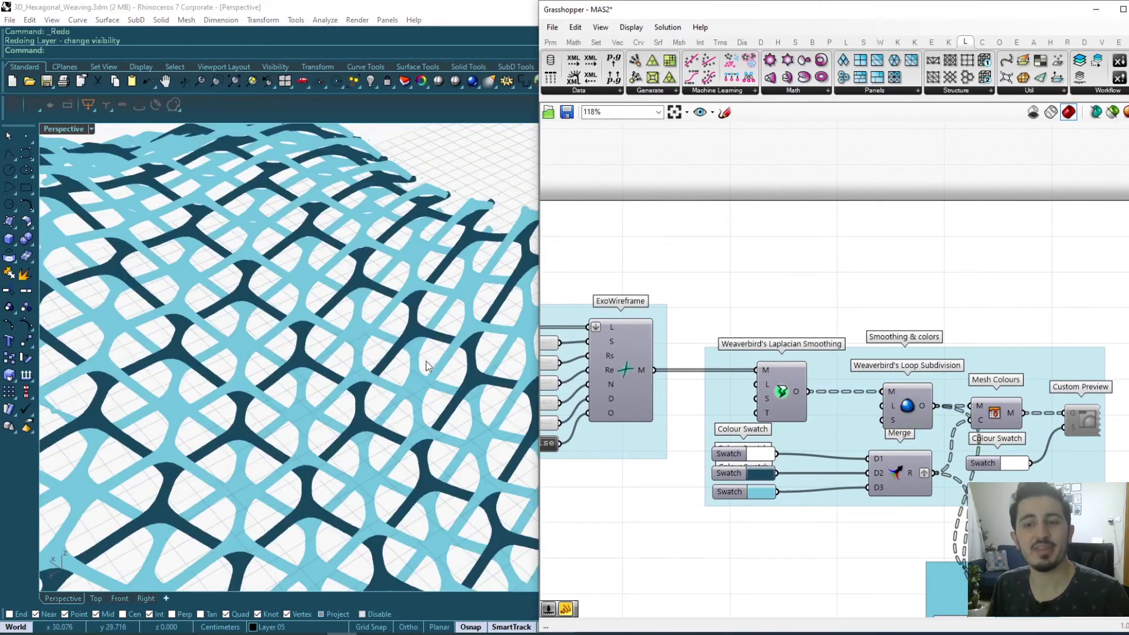
Try U divisions of 19 and 35 for the Lunchbox hexagon cells, and settle on 26.
right_click_drag(429, 365, 429, 329)
scroll(297, 337, "up", 6)
scroll(708, 389, "down", 8)
right_click_drag(708, 389, 730, 394)
scroll(605, 360, "up", 9)
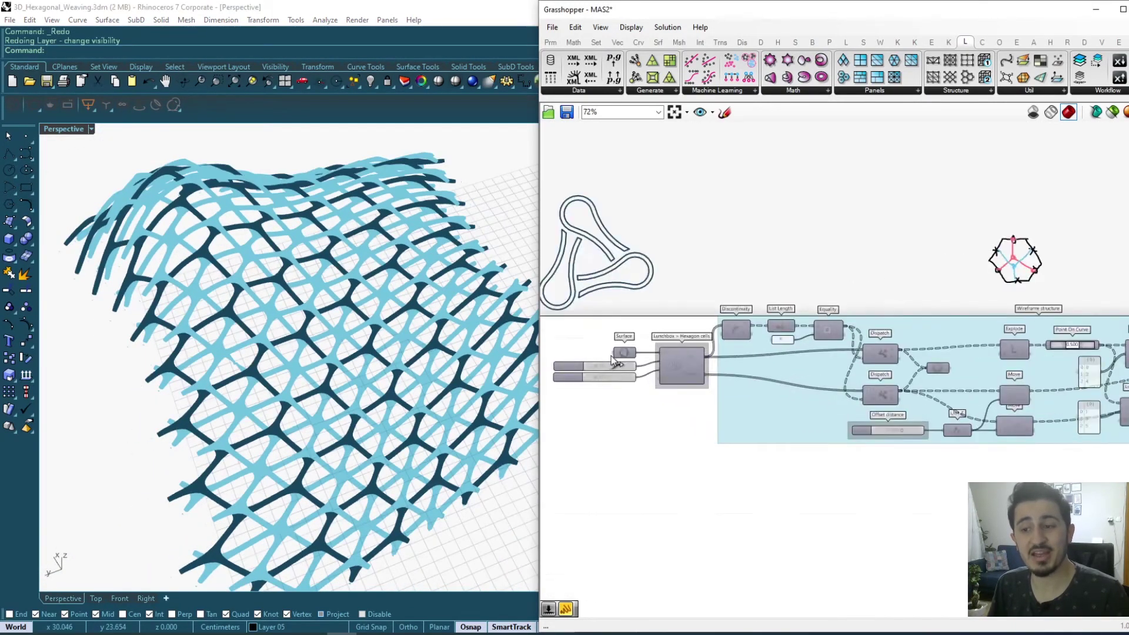
scroll(595, 377, "up", 3)
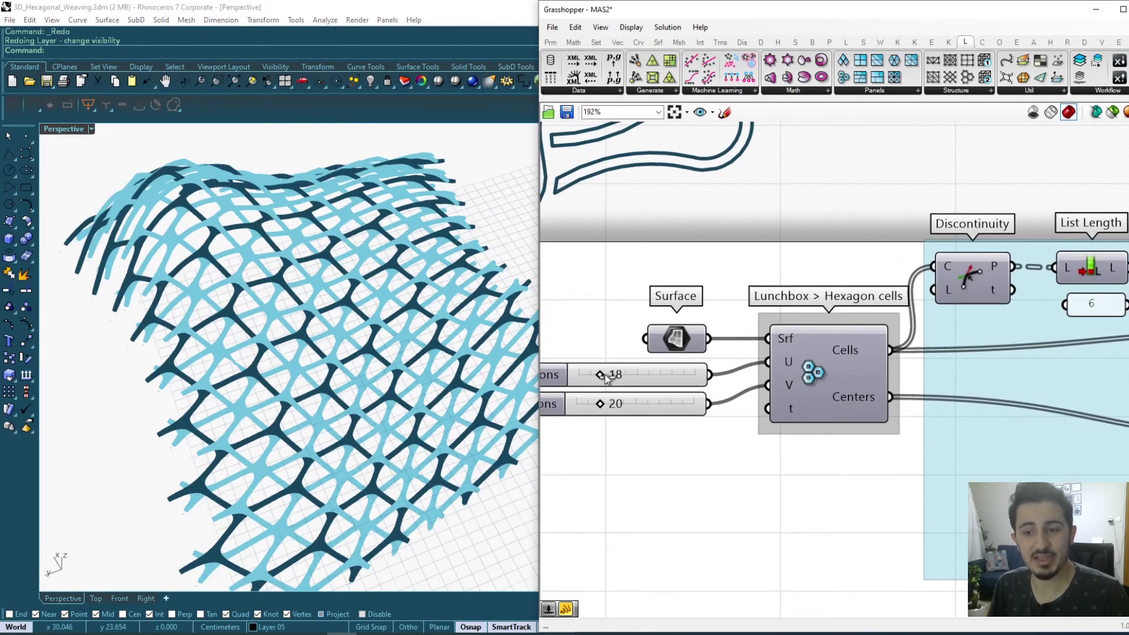
left_click_drag(613, 378, 617, 379)
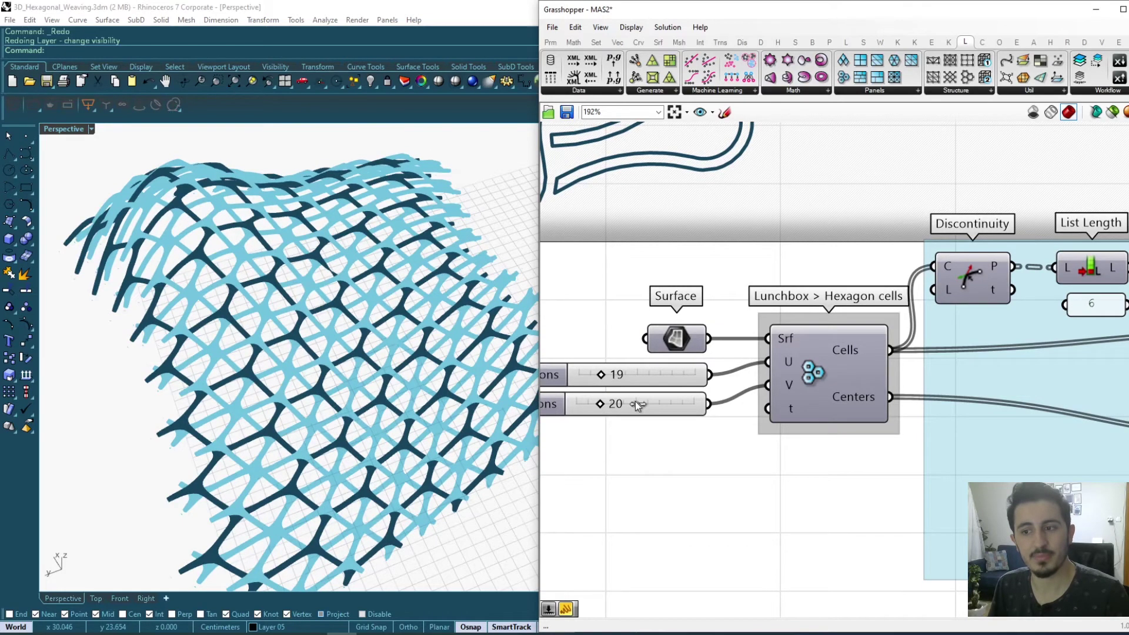
left_click_drag(615, 378, 621, 379)
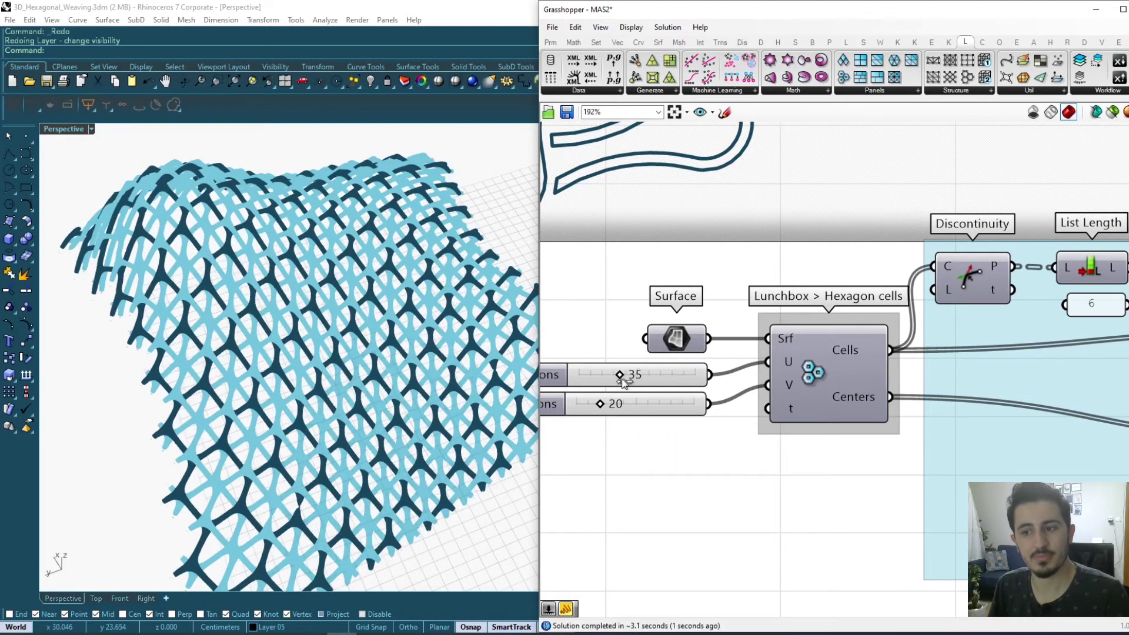
double_click(635, 375)
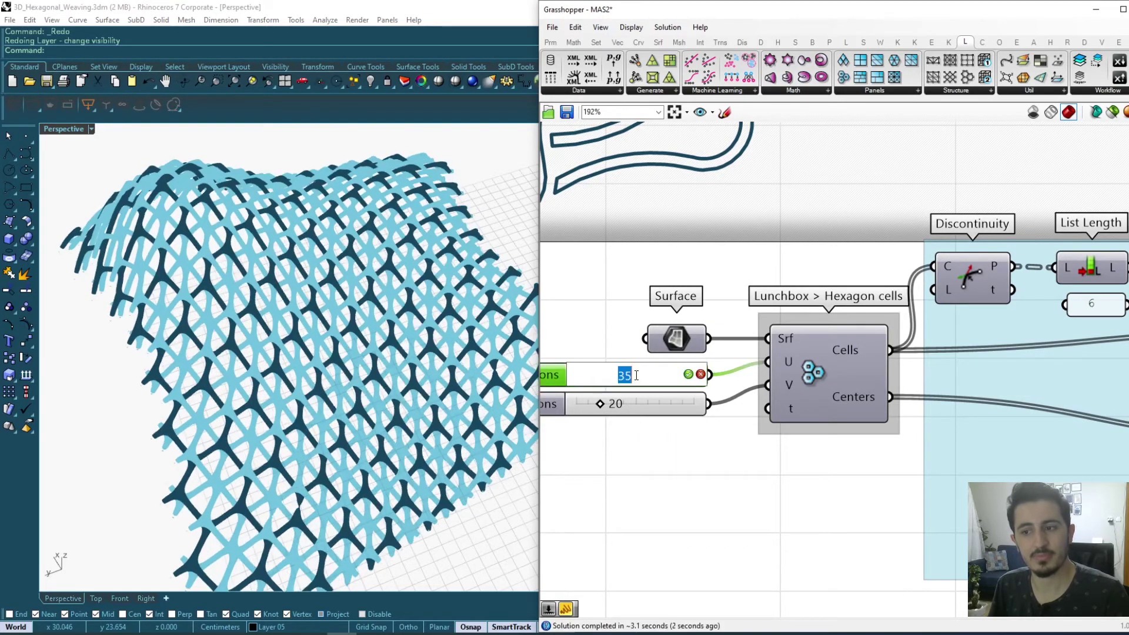
key("Return")
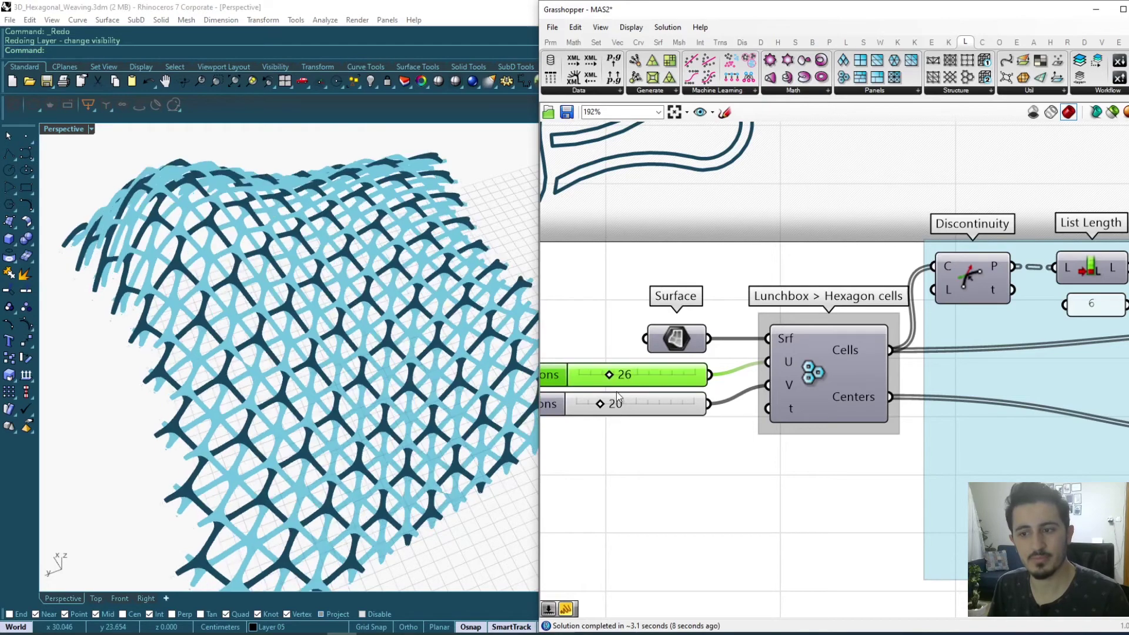
Set the V divisions of the Lunchbox hexagon cells to 26.
double_click(617, 402)
type("26")
key("Return")
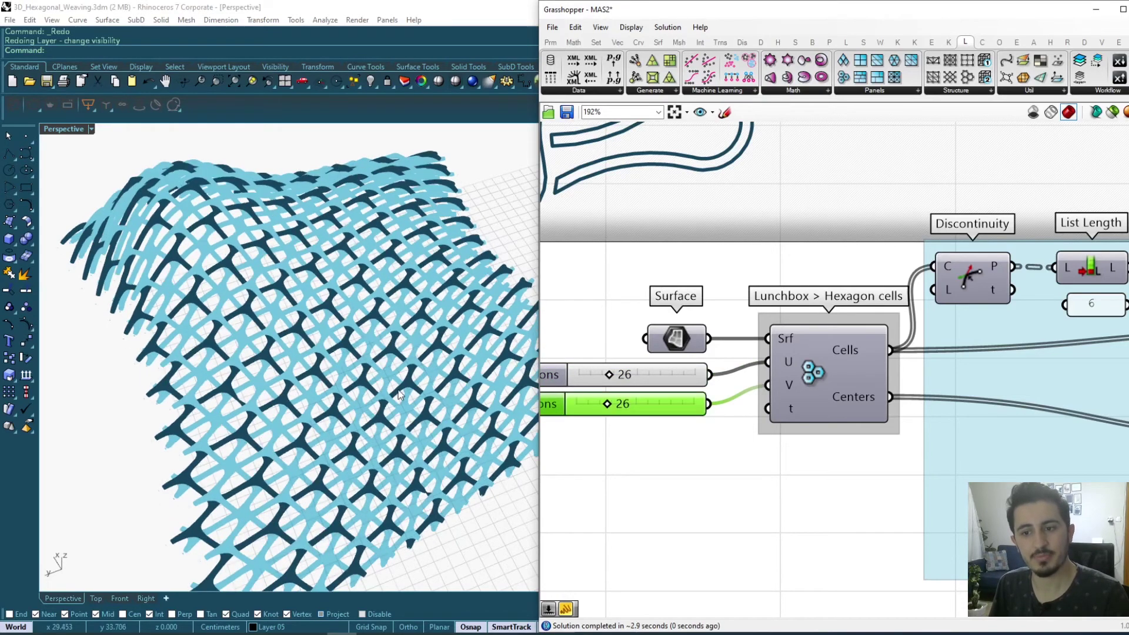
Set the Weave Height distance factor to 0.35 and inspect the resulting weave from above.
scroll(288, 353, "up", 5)
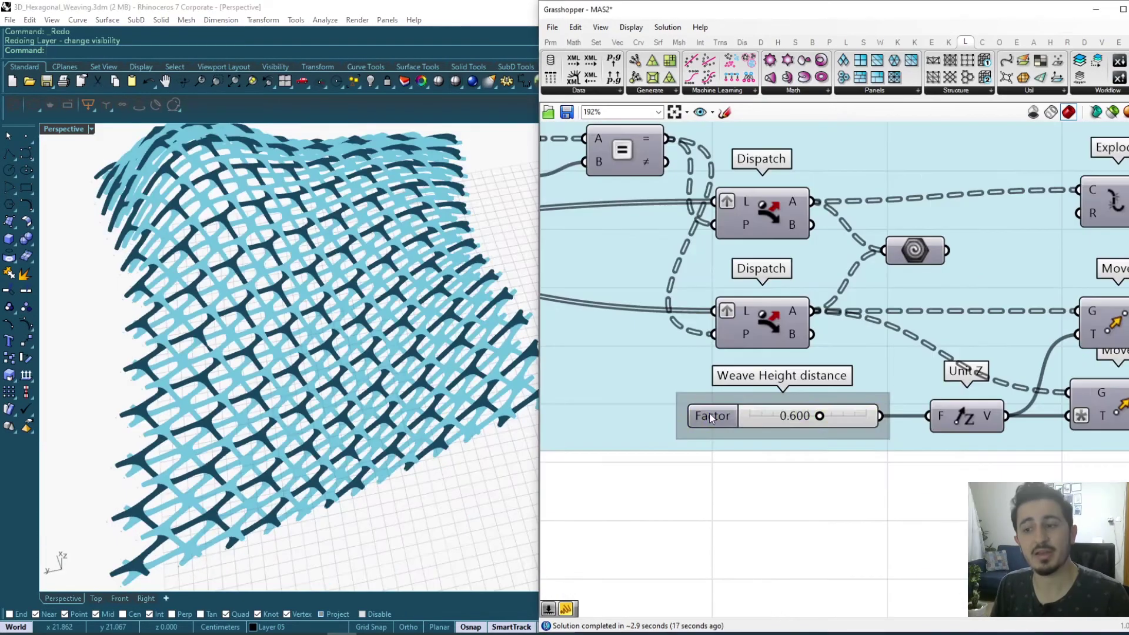
left_click(709, 413)
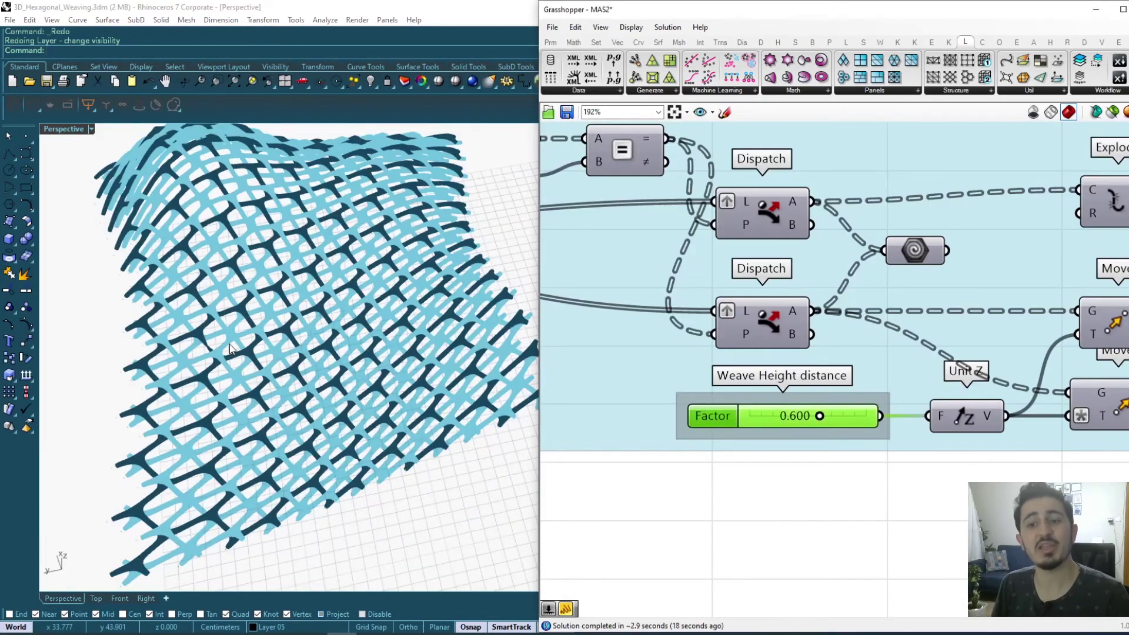
scroll(276, 339, "up", 5)
scroll(301, 309, "up", 3)
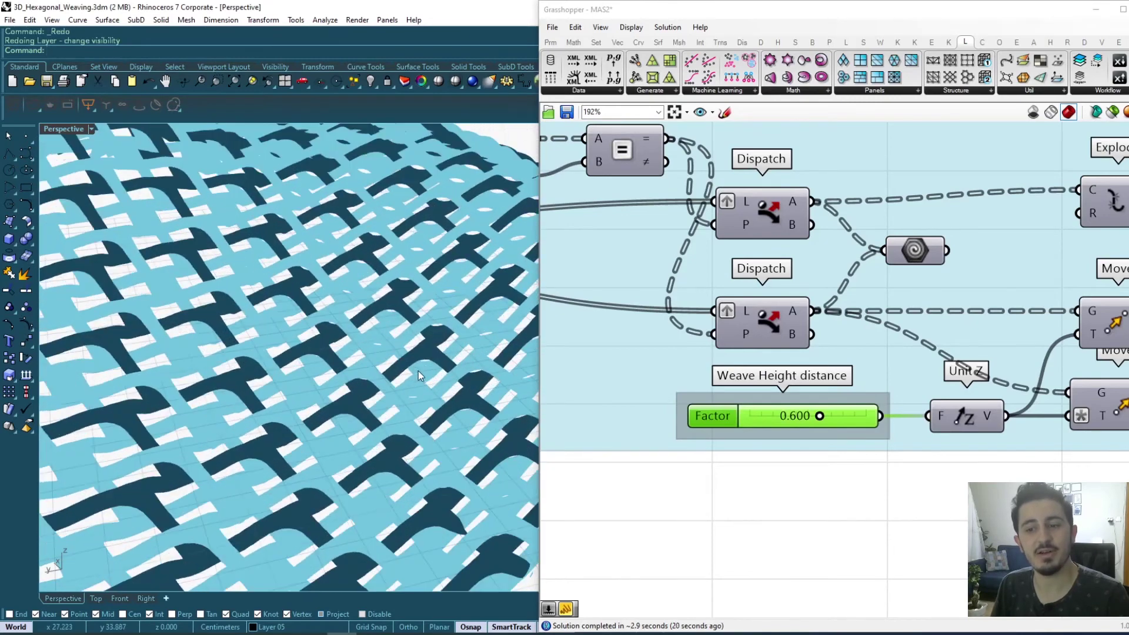
right_click_drag(462, 407, 526, 366)
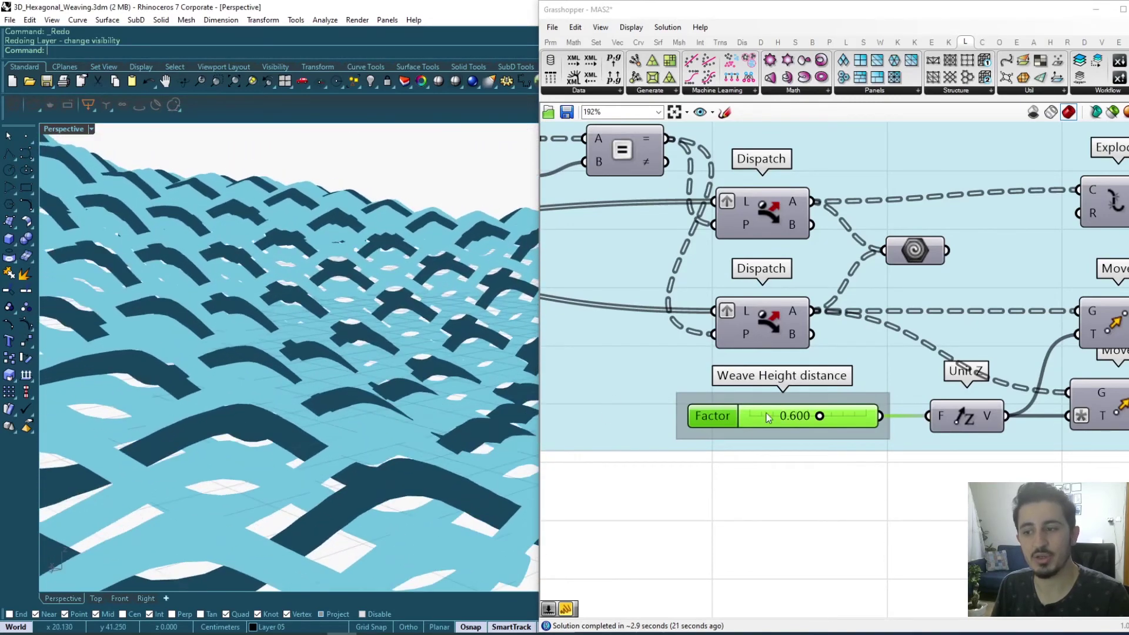
double_click(810, 414)
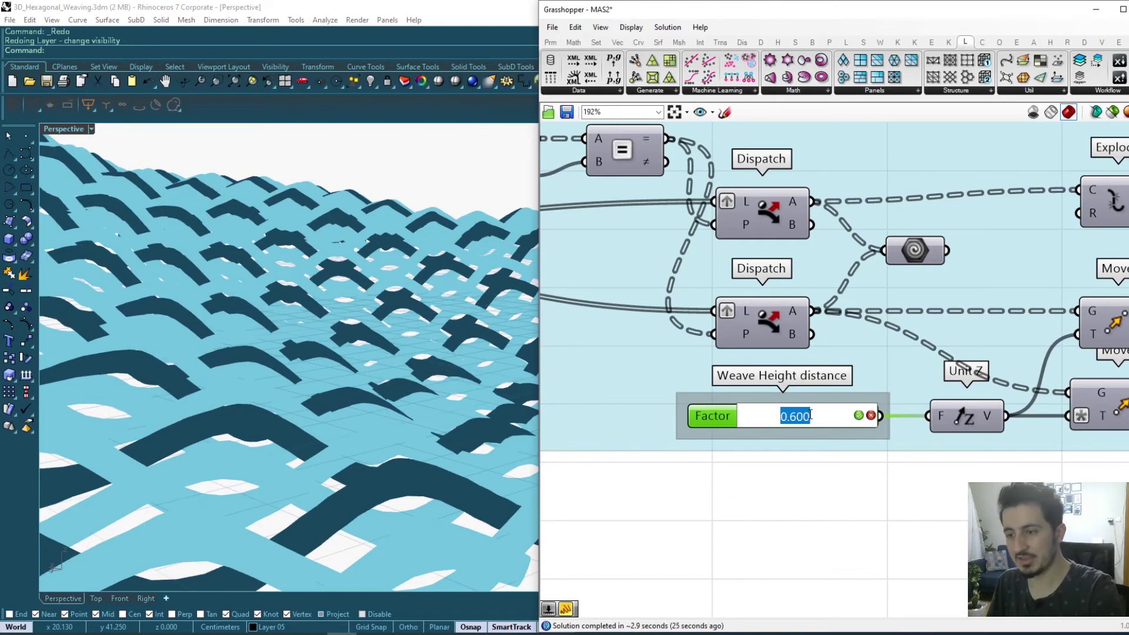
key("BackSpace")
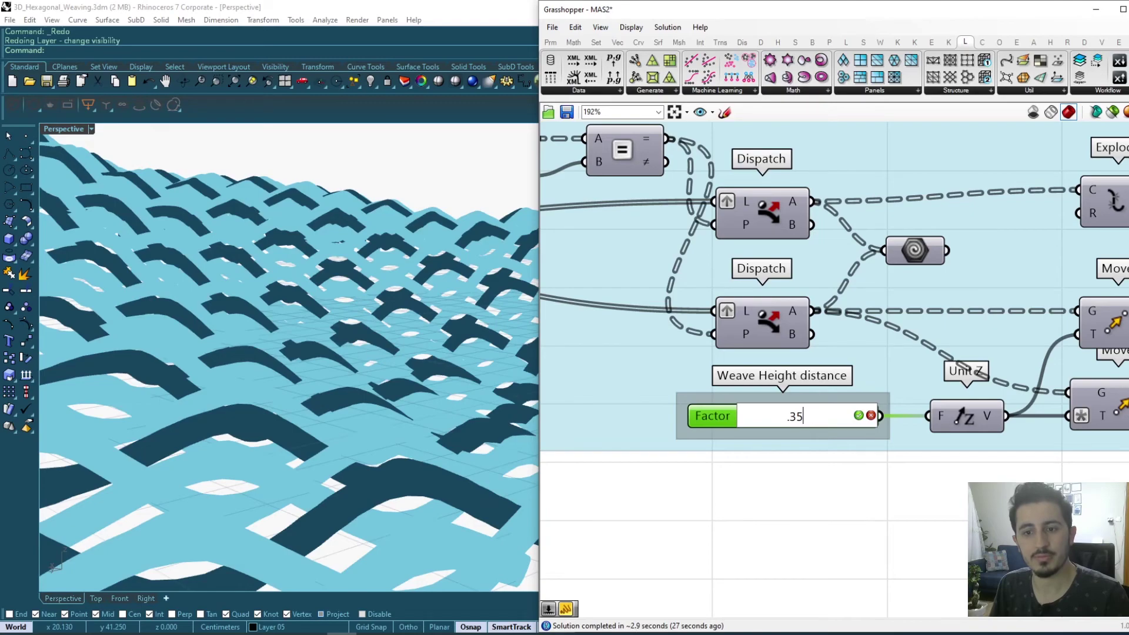
type(".35")
key("Return")
right_click_drag(270, 405, 210, 448)
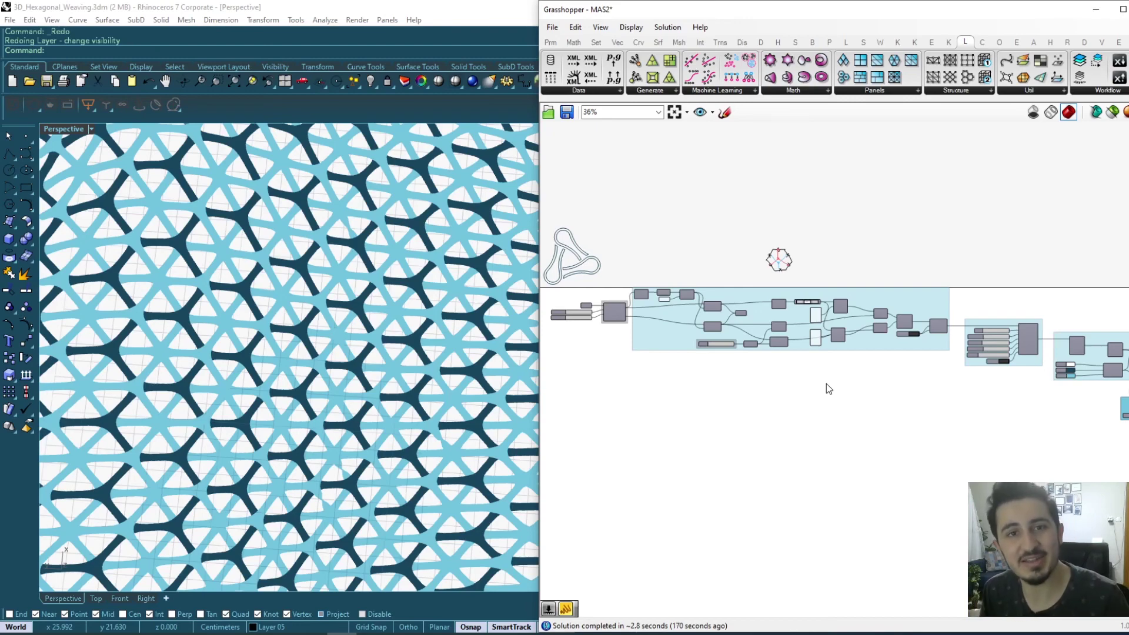
right_click_drag(828, 388, 822, 352)
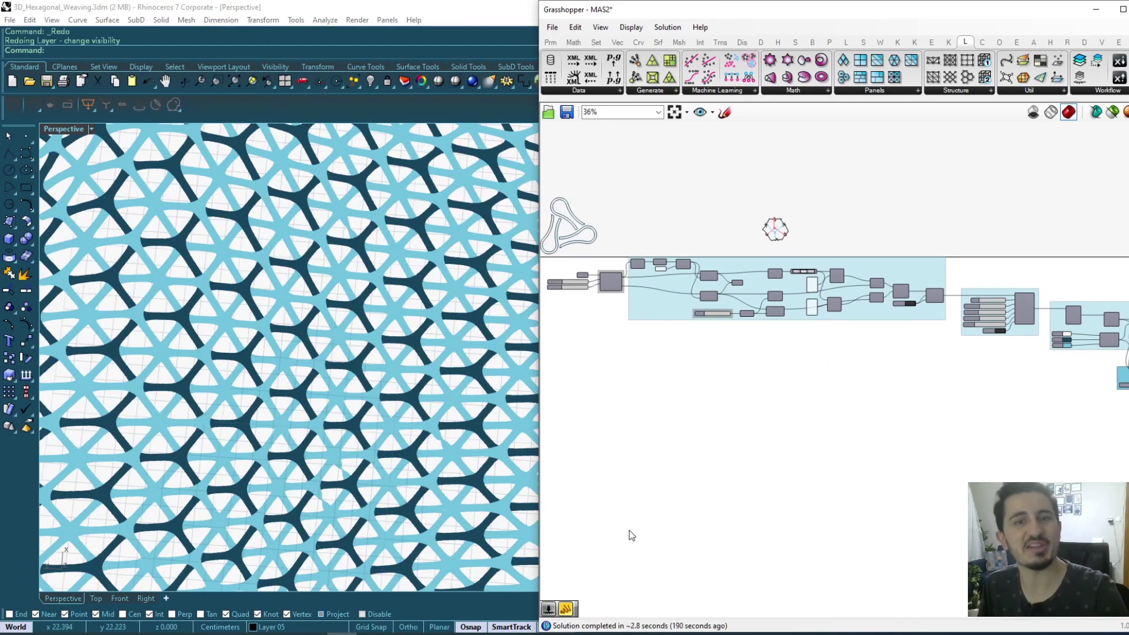